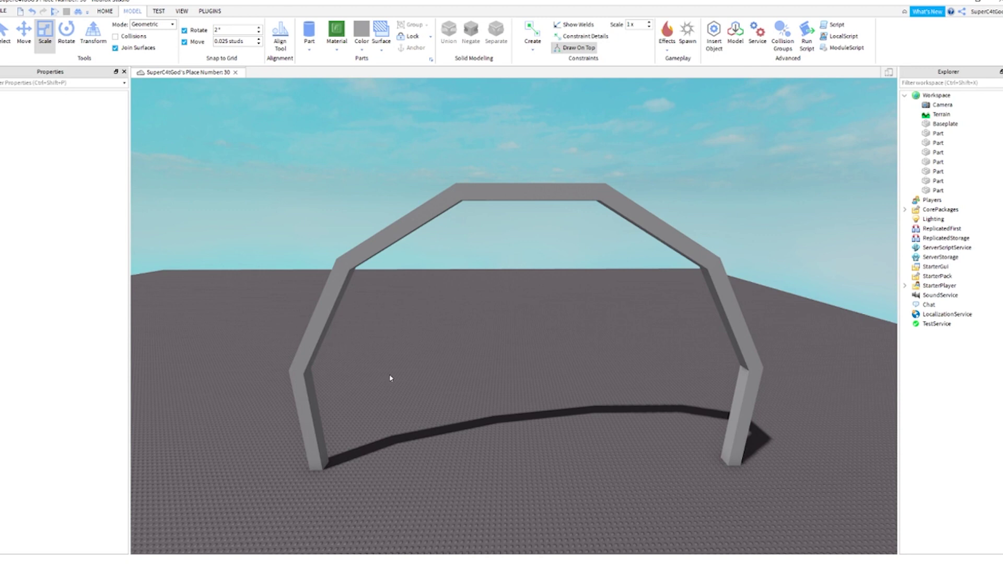
# - Preview the Load Character Pro and Archimedes plugins, closing each one again
pyautogui.click(208, 11)
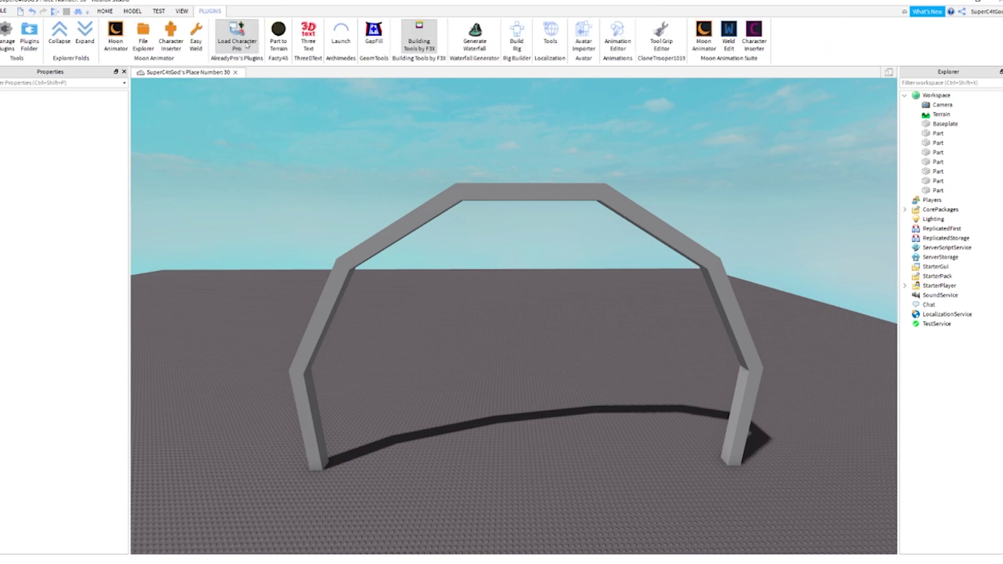
pyautogui.click(247, 45)
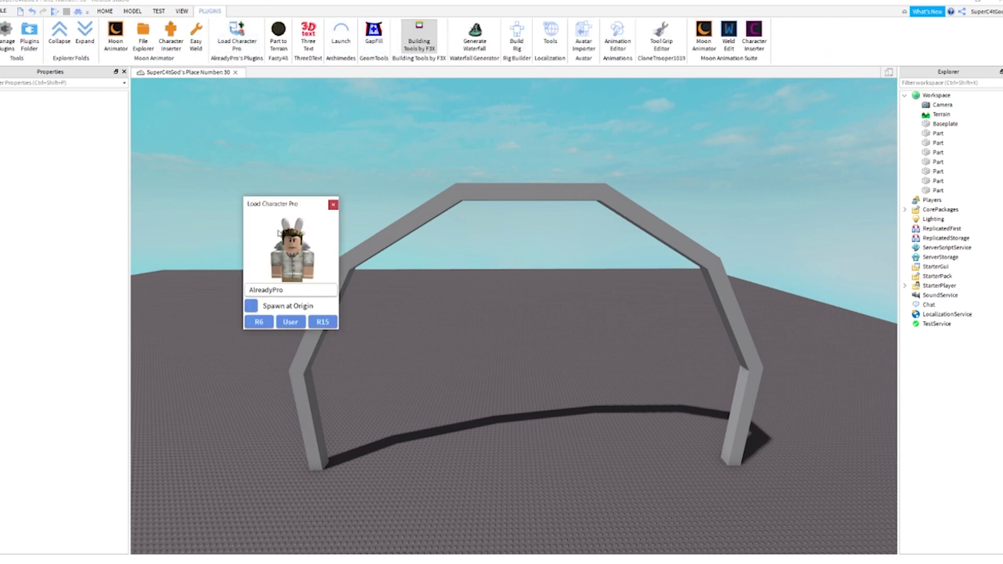
pyautogui.click(333, 206)
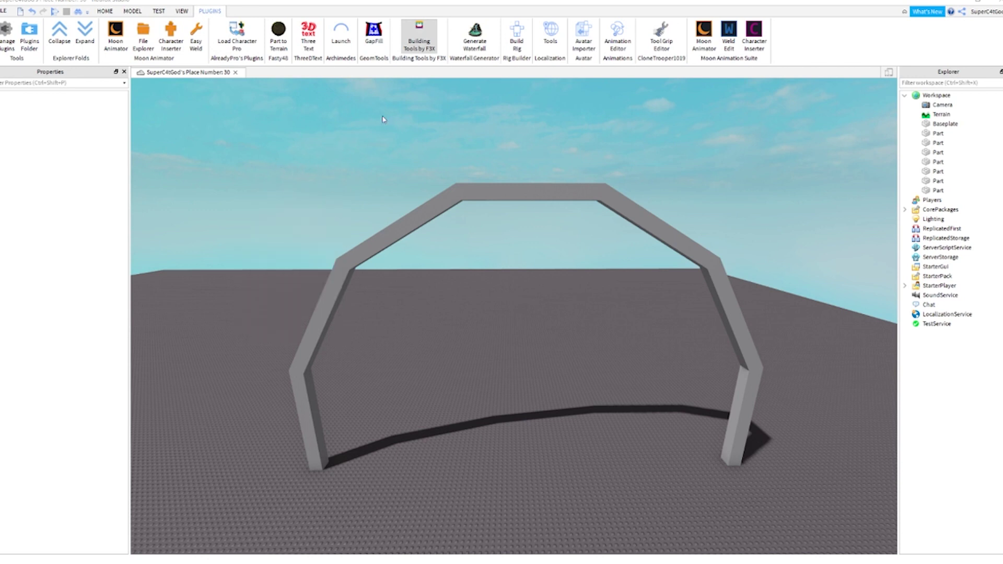
pyautogui.click(345, 39)
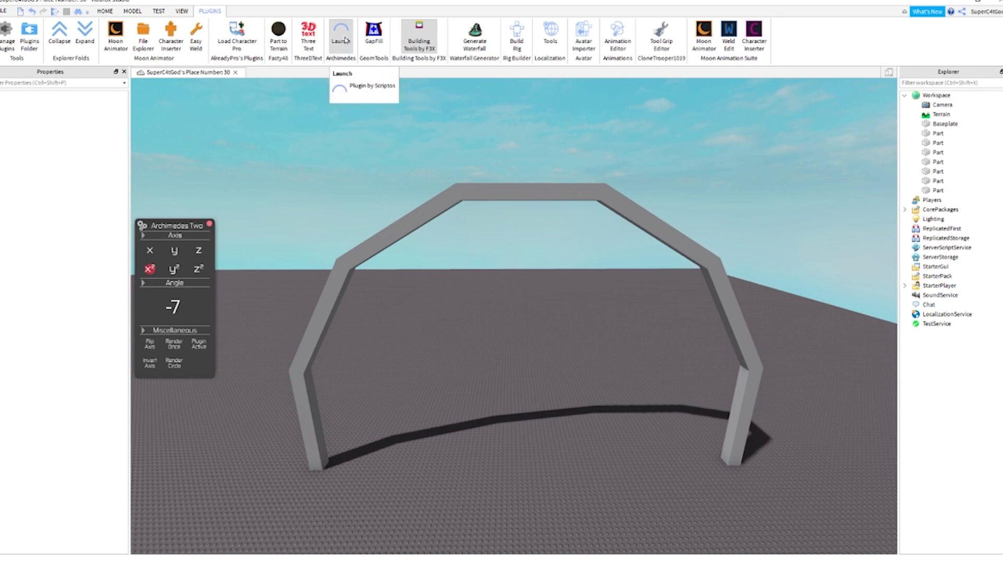
pyautogui.click(335, 50)
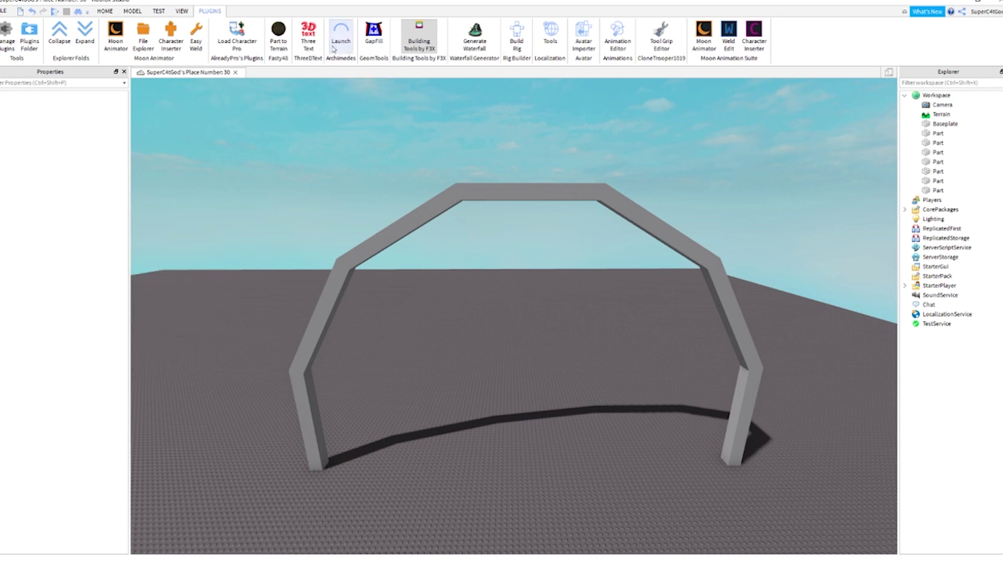
# - Preview the Building Tools by F3X and Weld Edit plugins, closing each one again
pyautogui.click(425, 31)
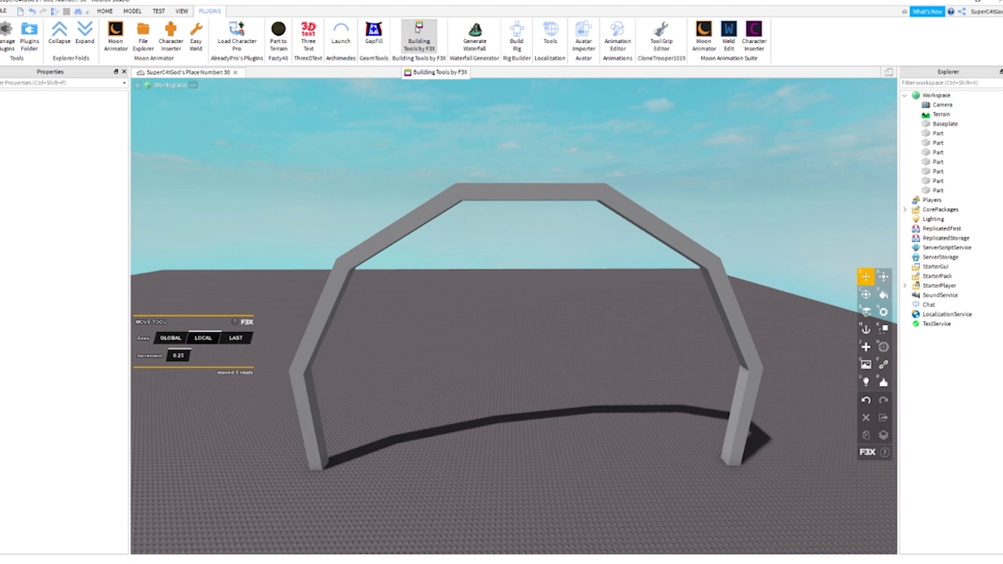
pyautogui.click(417, 30)
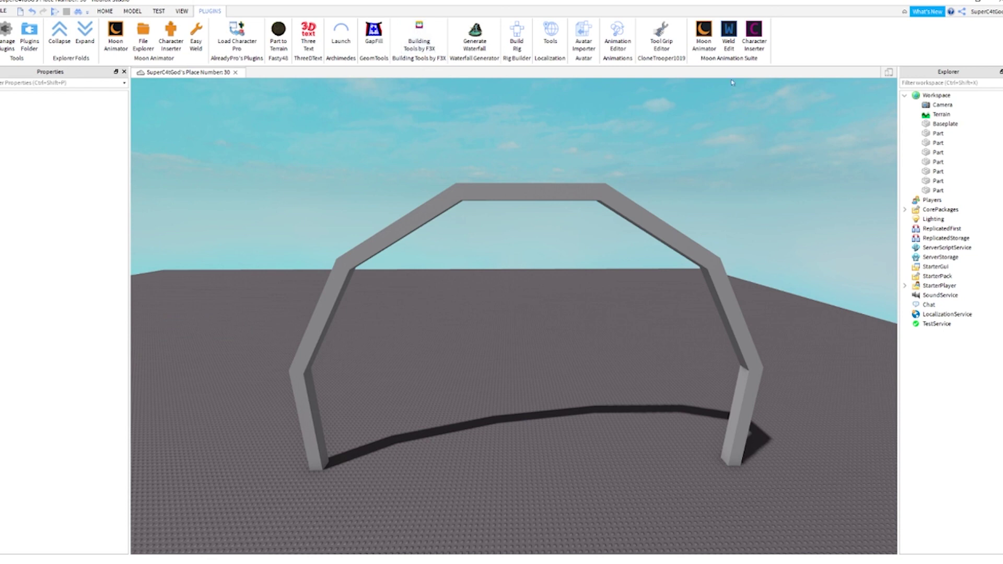
pyautogui.click(725, 37)
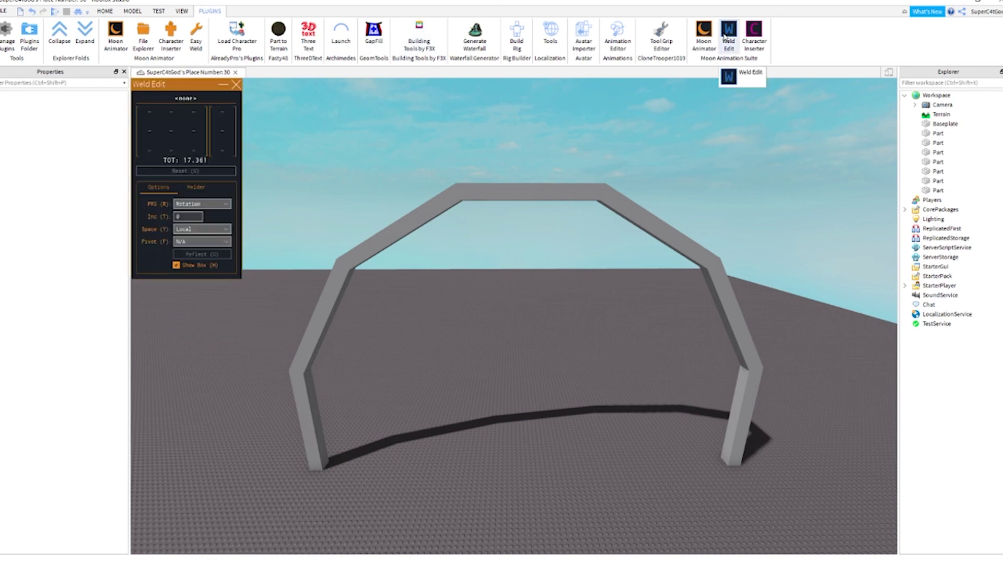
pyautogui.click(726, 37)
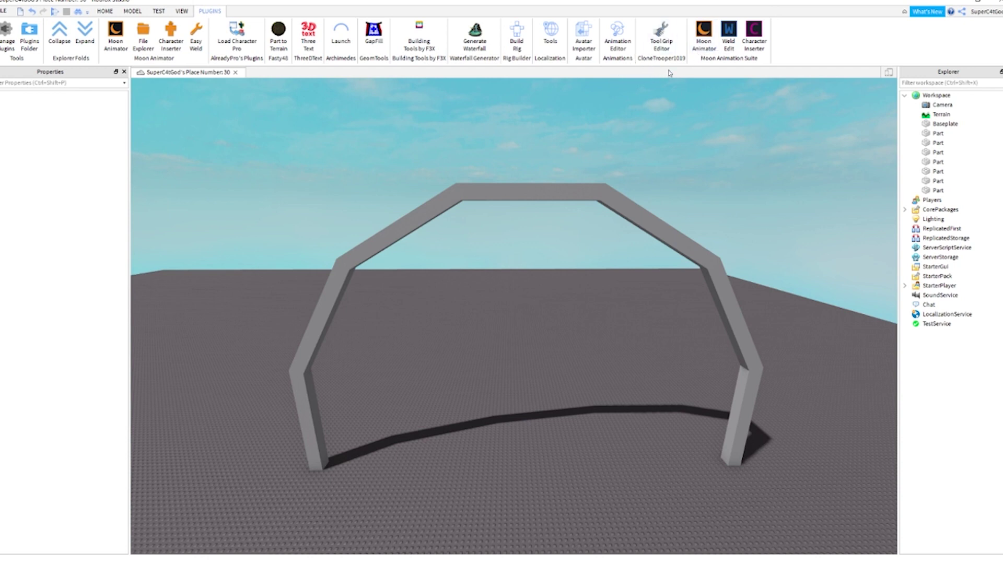
# - Select the sloped part beside the arch's top beam, launch Archimedes and set the angle to 15
pyautogui.moveTo(597, 277); pyautogui.dragTo(597, 277, button='right')
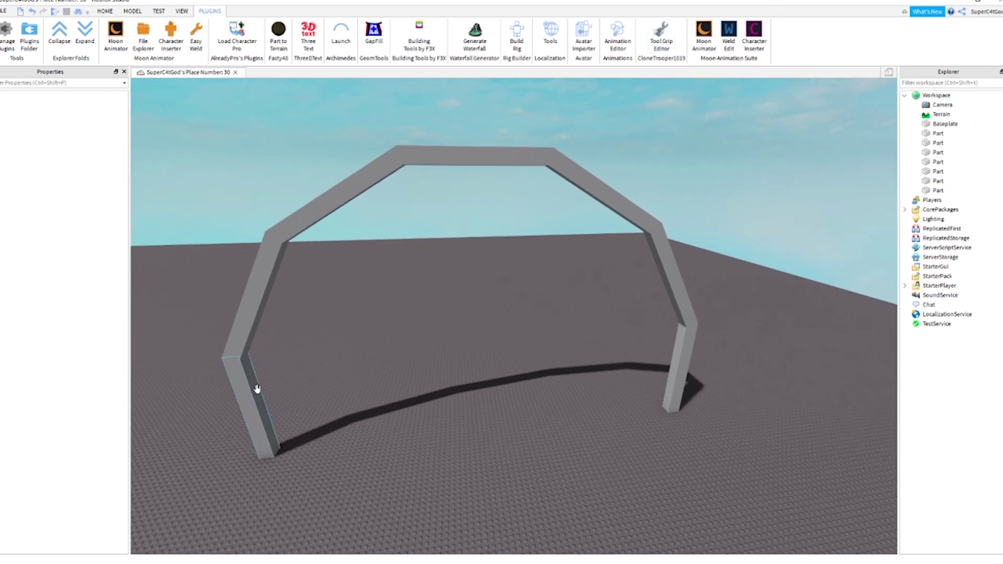
pyautogui.click(312, 208)
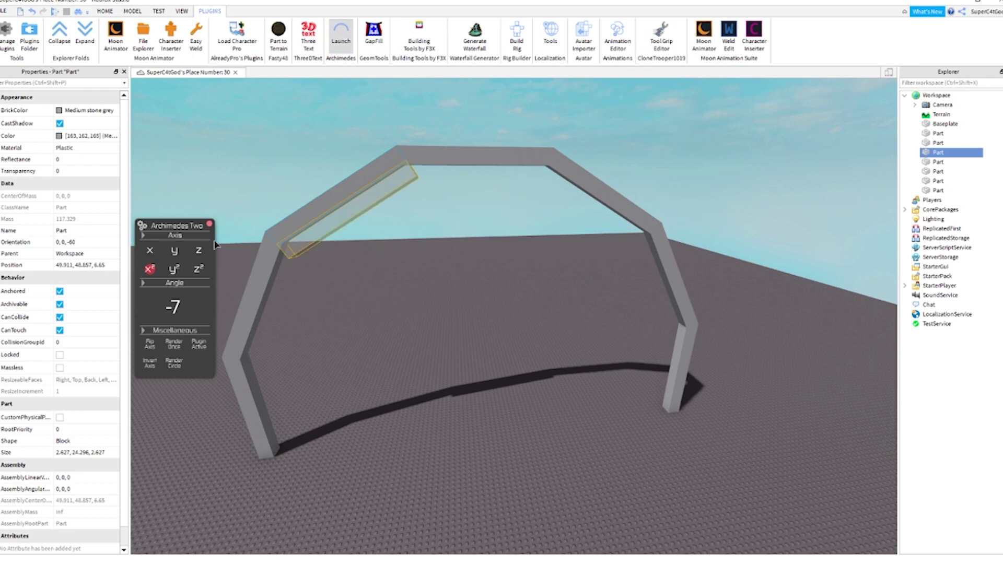
pyautogui.click(155, 252)
pyautogui.click(176, 253)
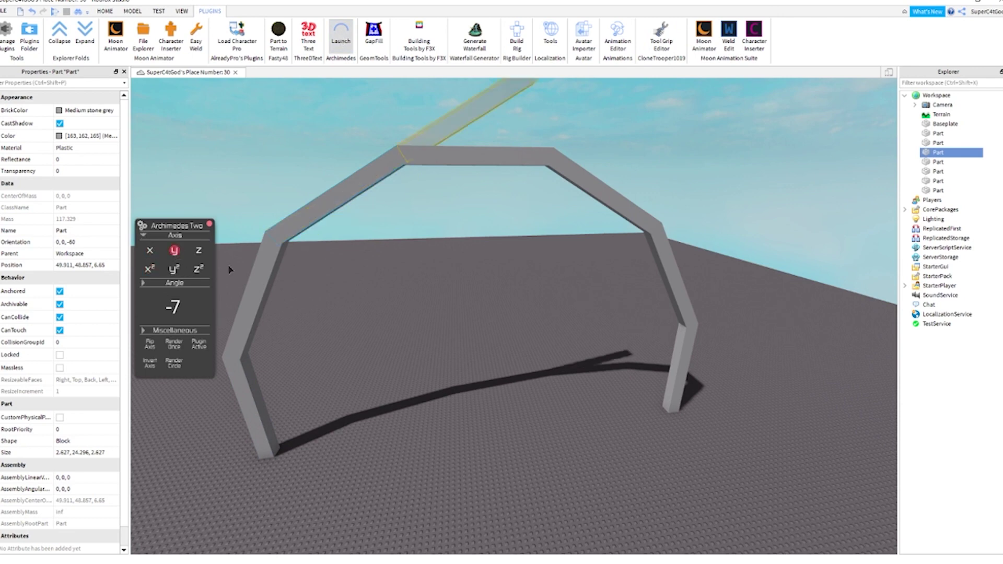
pyautogui.scroll(5, 304, 260)
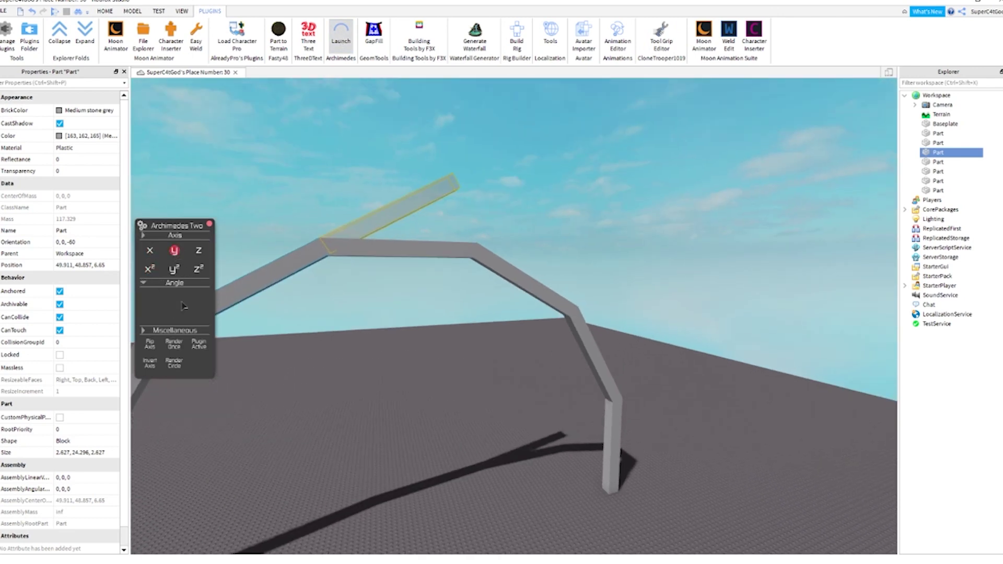
pyautogui.click(183, 306)
pyautogui.write('15')
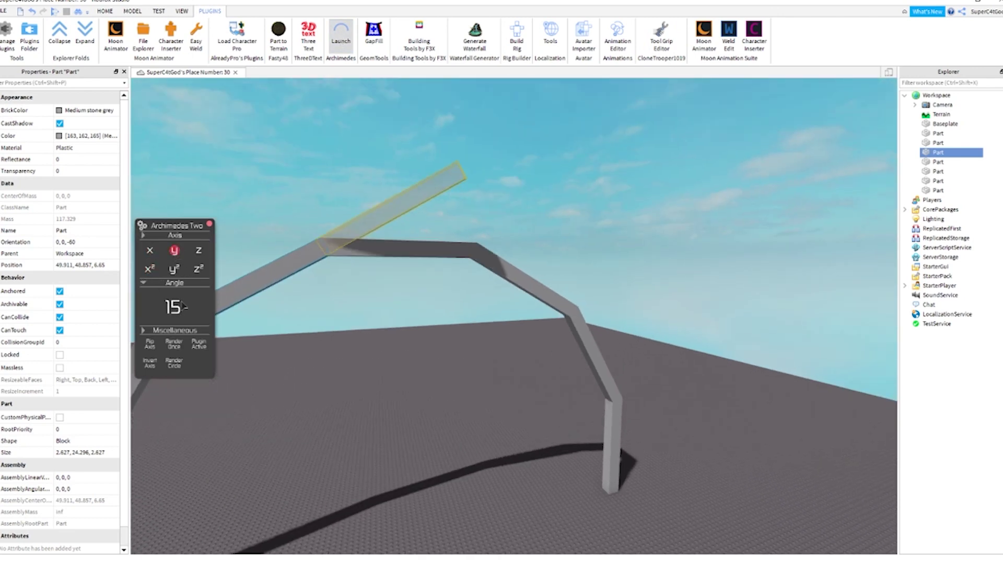
# - Try different Archimedes axes for the selected part and choose the y² axis
pyautogui.click(149, 267)
pyautogui.scroll(10, 268, 286)
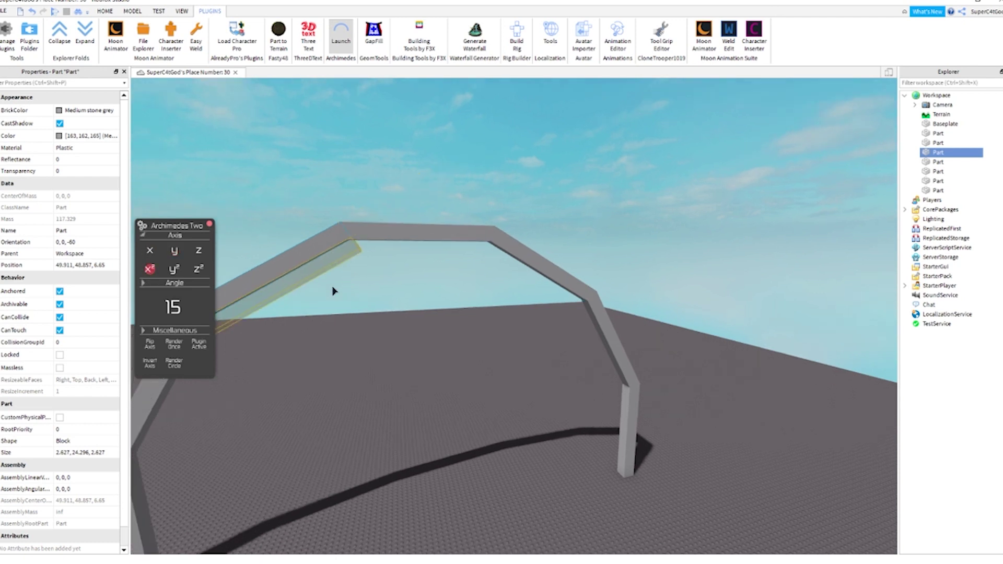
pyautogui.click(151, 252)
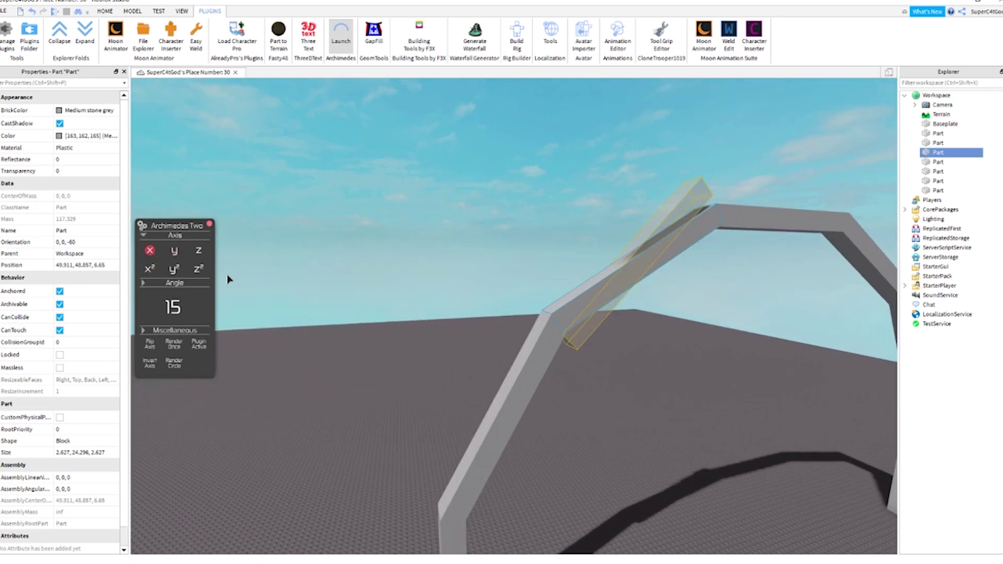
pyautogui.click(199, 252)
pyautogui.click(174, 268)
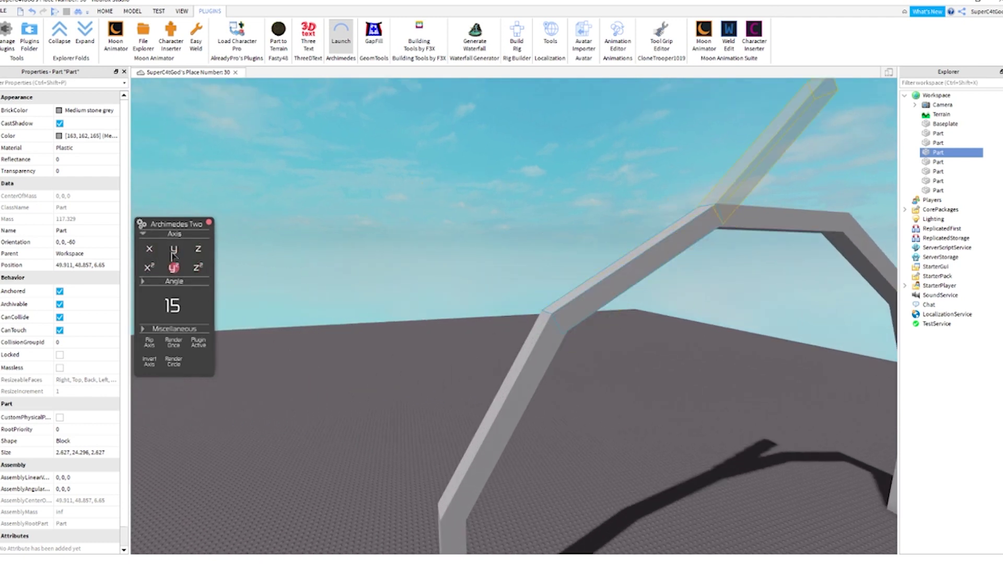
# - Render successive segments from the sloped part along the y² axis to build a curved chain of parts
pyautogui.moveTo(471, 300); pyautogui.dragTo(470, 293, button='right')
pyautogui.press('d')
pyautogui.click(182, 345)
pyautogui.click(181, 346)
pyautogui.click(181, 346)
pyautogui.click(181, 346)
pyautogui.press('d')
pyautogui.moveTo(348, 307); pyautogui.dragTo(349, 306, button='right')
pyautogui.press('f')
pyautogui.press('f')
pyautogui.press('f')
pyautogui.press('f')
pyautogui.press('f')
pyautogui.press('f')
pyautogui.press('f')
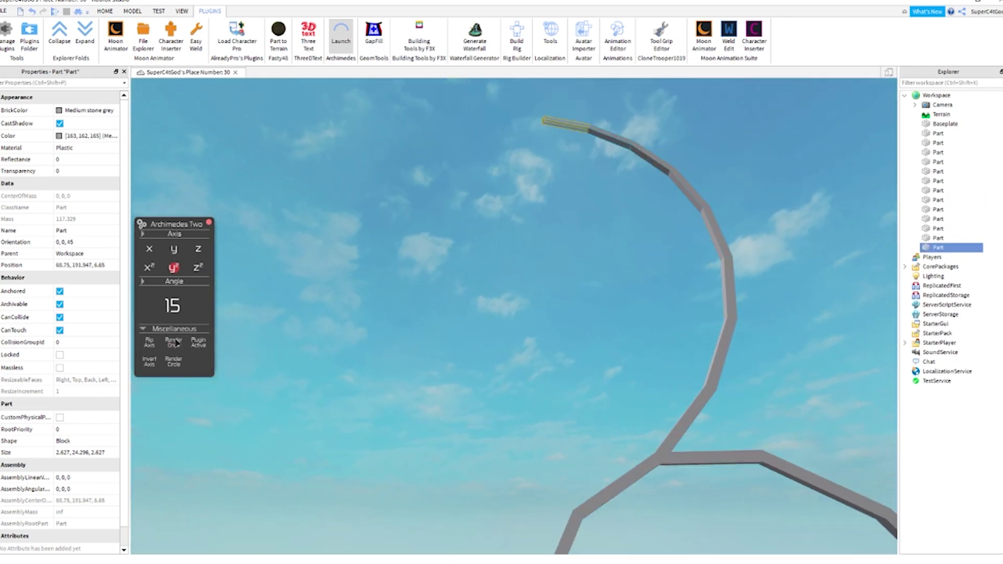
# - Undo the rendered curve segments and close Archimedes, leaving only the original arch
pyautogui.hotkey('ctrl', 'z')
pyautogui.hotkey('ctrl', 'z')
pyautogui.hotkey('ctrl', 'z')
pyautogui.hotkey('ctrl', 'z')
pyautogui.hotkey('ctrl', 'z')
pyautogui.hotkey('ctrl', 'z')
pyautogui.hotkey('ctrl', 'z')
pyautogui.hotkey('ctrl', 'z')
pyautogui.hotkey('ctrl', 'z')
pyautogui.hotkey('ctrl', 'z')
pyautogui.hotkey('ctrl', 'z')
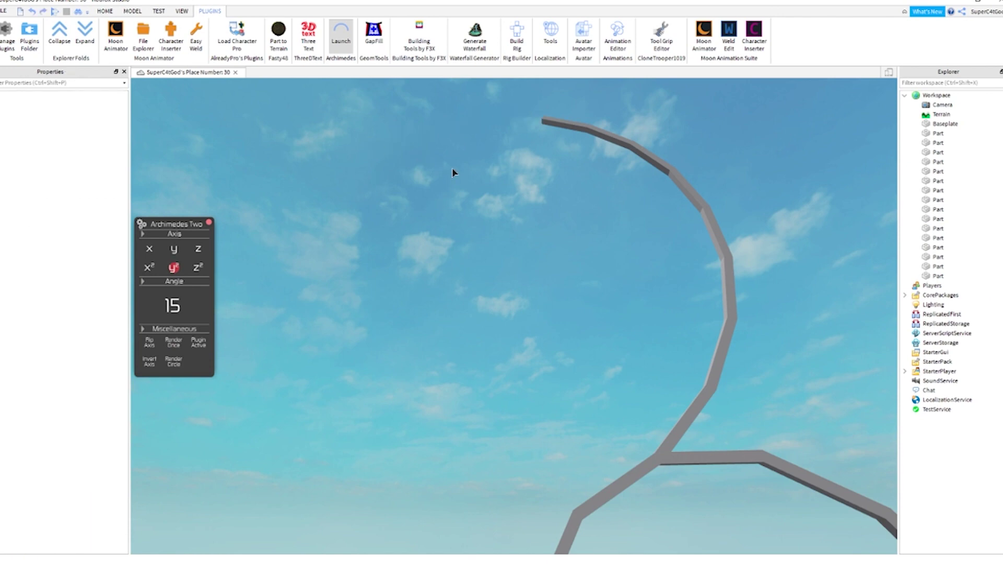
pyautogui.moveTo(455, 173); pyautogui.dragTo(478, 183, button='right')
pyautogui.press('w')
pyautogui.click(335, 42)
pyautogui.moveTo(312, 278); pyautogui.dragTo(359, 336, button='right')
pyautogui.press('s')
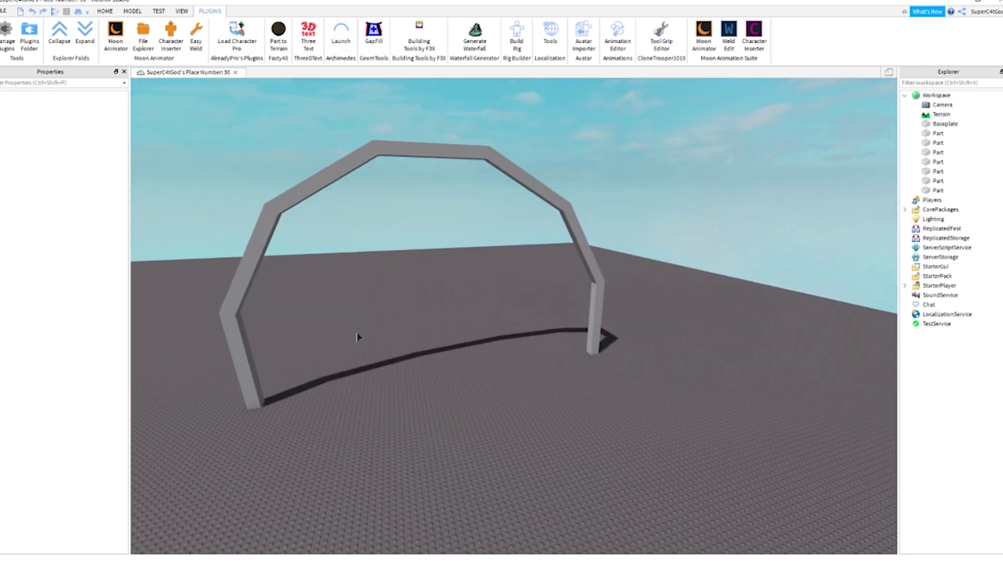
# - Load an R15 character with Load Character Pro using the account's username
pyautogui.press('a')
pyautogui.press('w')
pyautogui.click(246, 47)
pyautogui.moveTo(383, 208); pyautogui.dragTo(384, 209, button='right')
pyautogui.press('w')
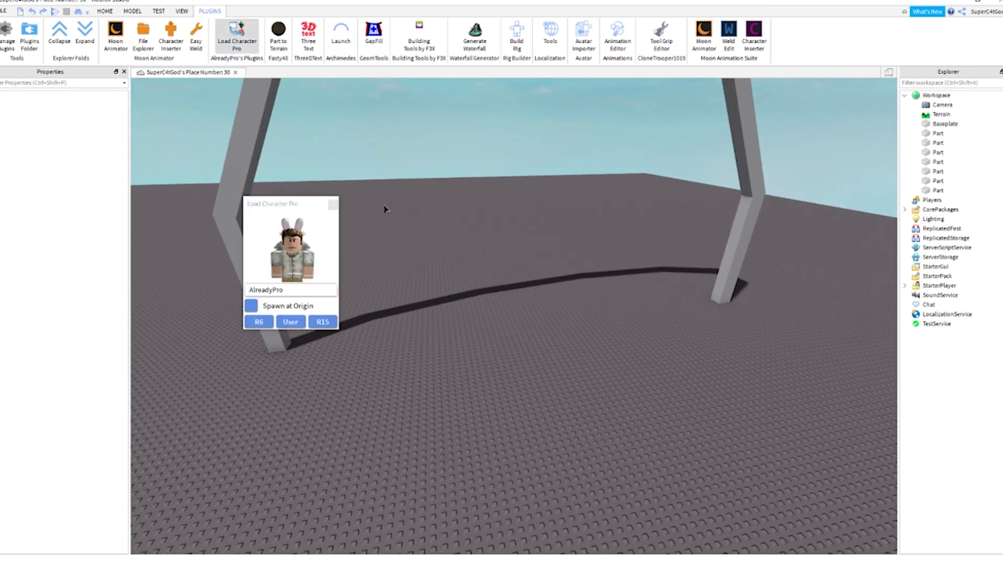
pyautogui.write('superc4tgod')
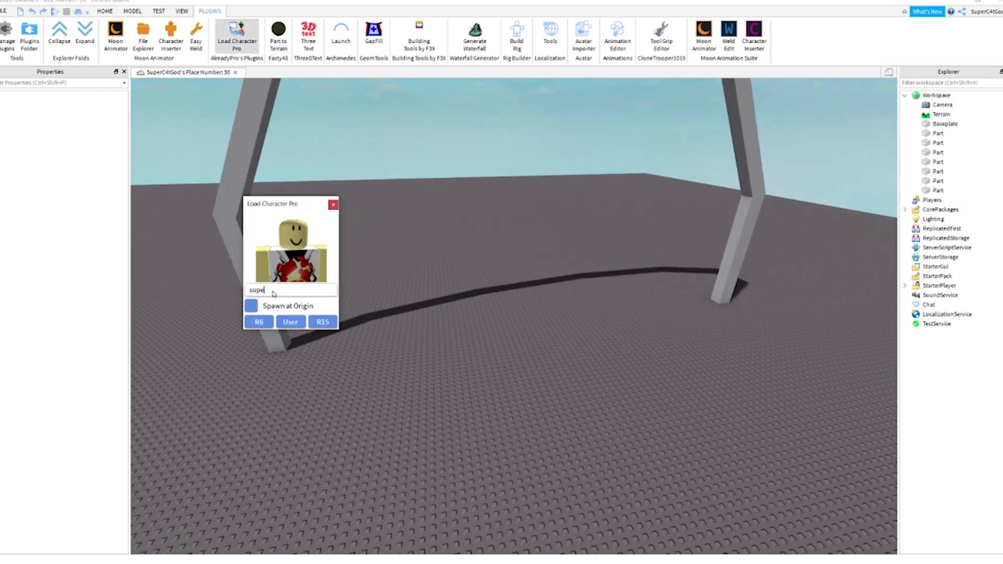
pyautogui.click(323, 322)
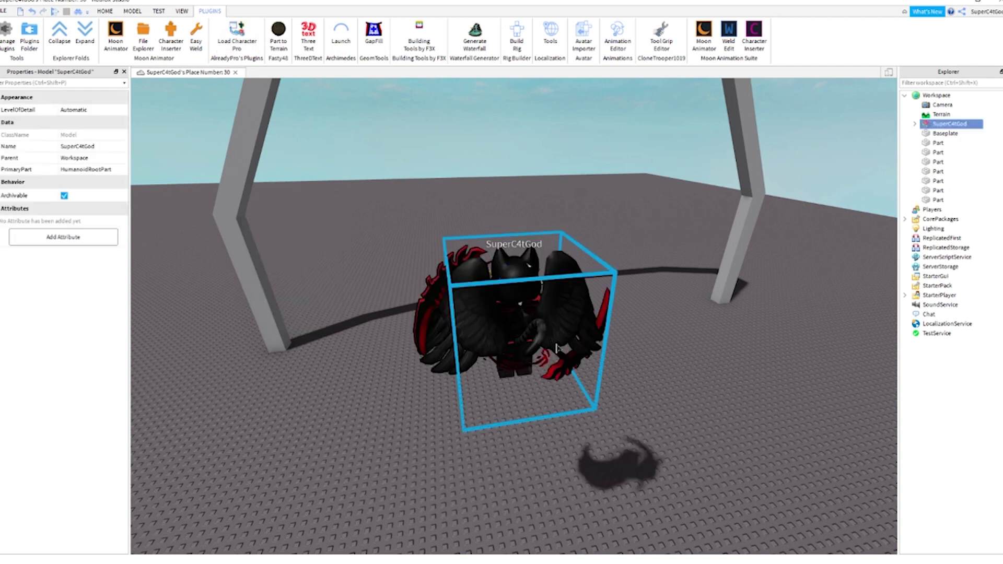
# - Place the loaded character on the baseplate near the arch with the Select tool
pyautogui.click(106, 11)
pyautogui.click(65, 39)
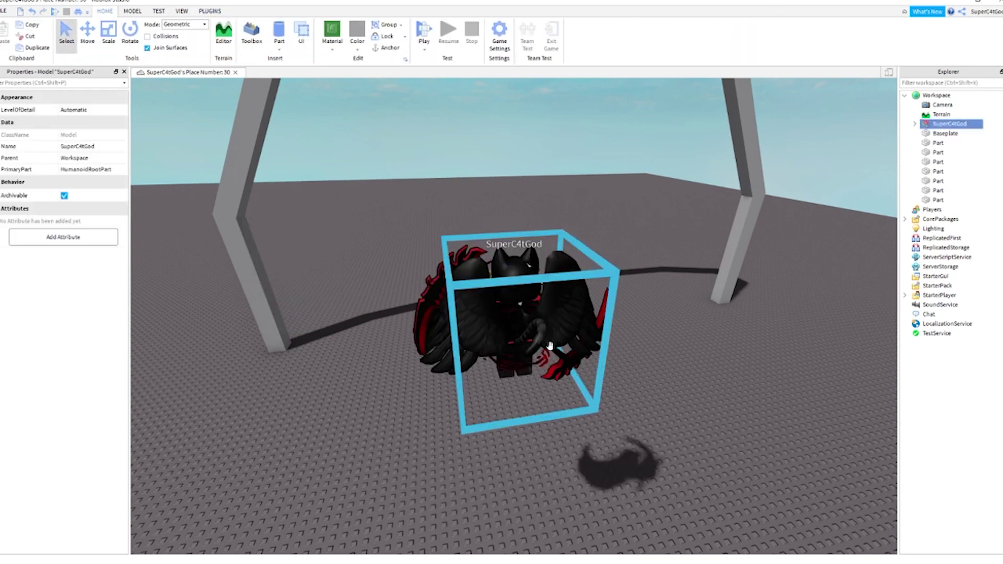
pyautogui.moveTo(550, 346); pyautogui.dragTo(533, 338)
pyautogui.moveTo(534, 340); pyautogui.dragTo(534, 339, button='right')
pyautogui.press('w')
pyautogui.press('s')
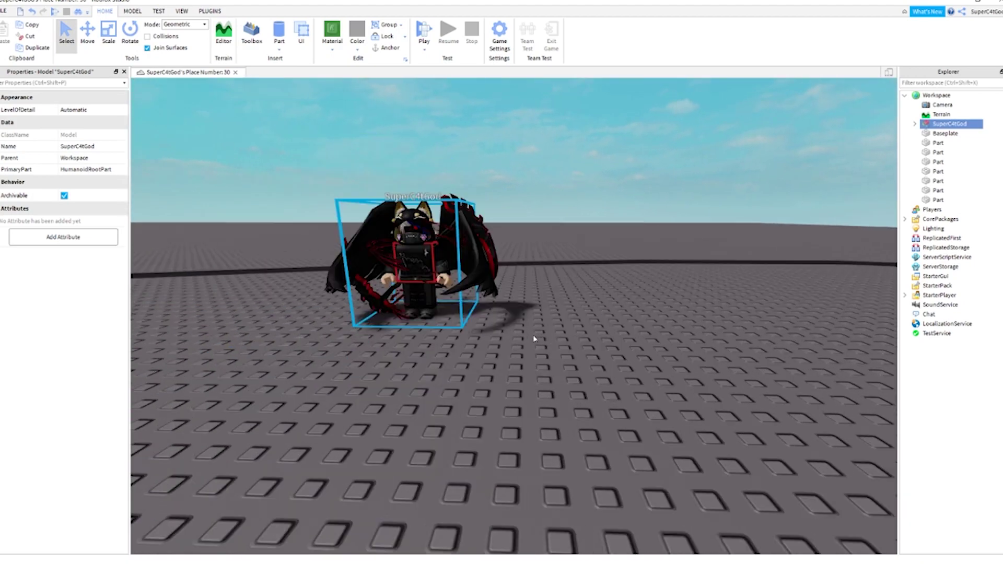
pyautogui.press('s')
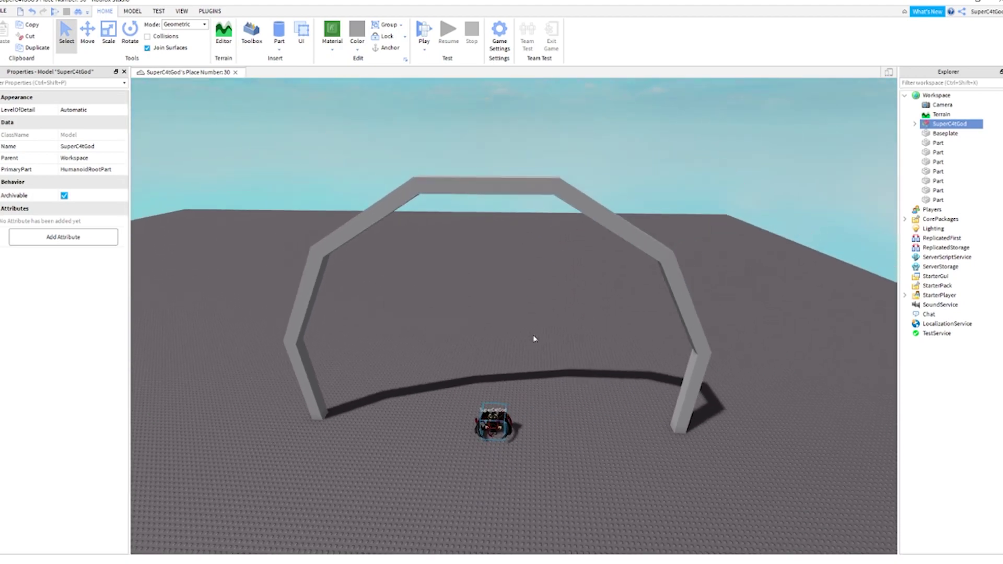
# - Shift the character sideways with the Move tool towards the middle of the arch
pyautogui.press('w')
pyautogui.click(87, 37)
pyautogui.moveTo(451, 299); pyautogui.dragTo(451, 300, button='right')
pyautogui.press('w')
pyautogui.press('w')
pyautogui.moveTo(521, 405); pyautogui.dragTo(522, 407, button='right')
pyautogui.moveTo(475, 312); pyautogui.dragTo(554, 300)
pyautogui.press('e')
pyautogui.press('a')
pyautogui.moveTo(554, 301); pyautogui.dragTo(554, 301, button='right')
pyautogui.press('d')
pyautogui.press('q')
pyautogui.press('a')
pyautogui.press('w')
pyautogui.press('e')
pyautogui.press('q')
pyautogui.press('w')
pyautogui.press('e')
pyautogui.press('s')
pyautogui.scroll(-5, 550, 313)
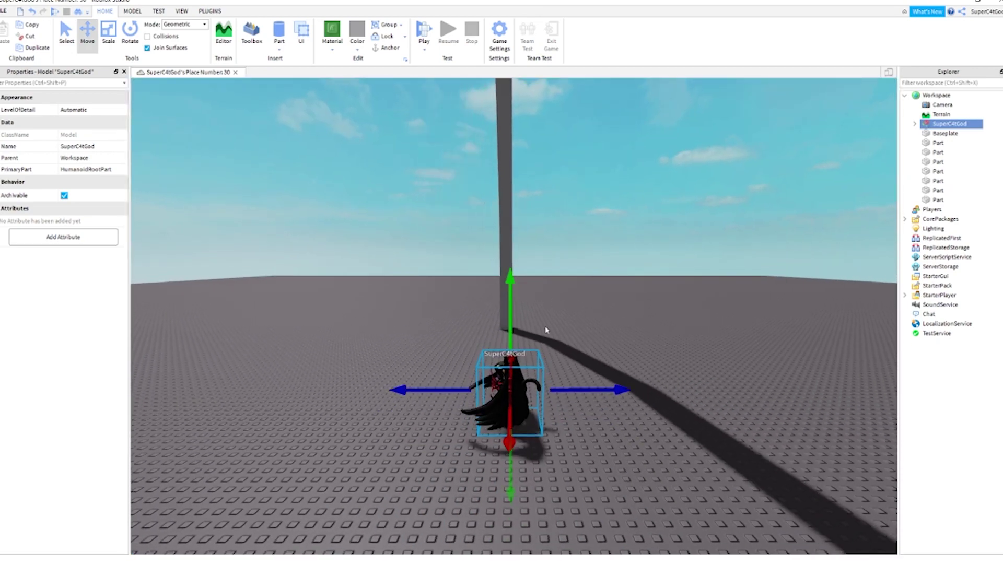
# - Move the character along the blue axis to line it up with the arch
pyautogui.moveTo(563, 386); pyautogui.dragTo(548, 389)
pyautogui.click(572, 362)
pyautogui.press('s')
pyautogui.press('a')
pyautogui.moveTo(572, 361); pyautogui.dragTo(571, 365, button='right')
pyautogui.click(480, 364)
pyautogui.press('a')
pyautogui.moveTo(480, 364); pyautogui.dragTo(481, 360, button='right')
pyautogui.press('w')
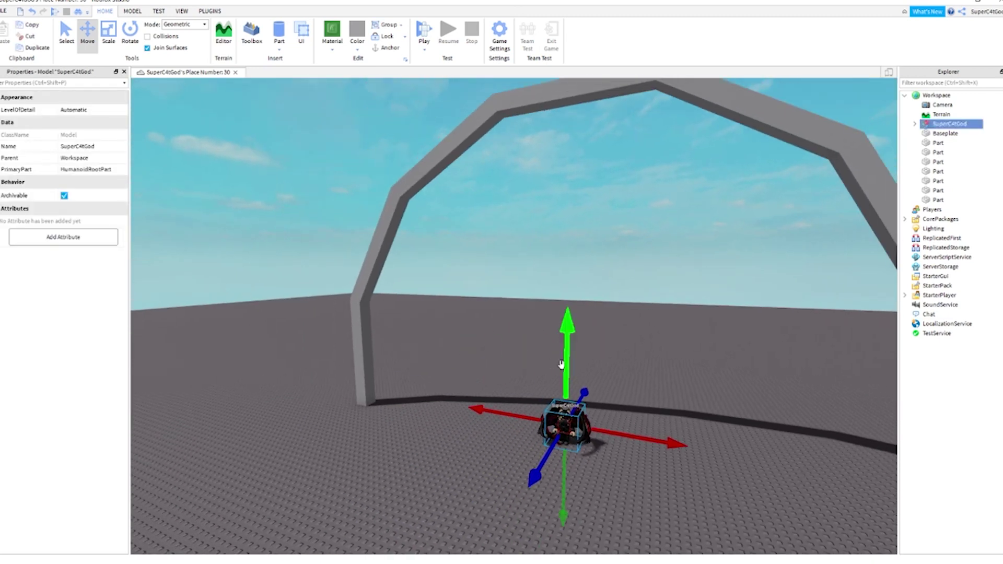
# - Raise the character vertically so it floats above the baseplate, and deselect it
pyautogui.moveTo(562, 365); pyautogui.dragTo(570, 217)
pyautogui.click(605, 219)
pyautogui.moveTo(604, 218); pyautogui.dragTo(605, 219, button='right')
pyautogui.press('w')
pyautogui.press('e')
pyautogui.press('d')
pyautogui.press('w')
pyautogui.press('q')
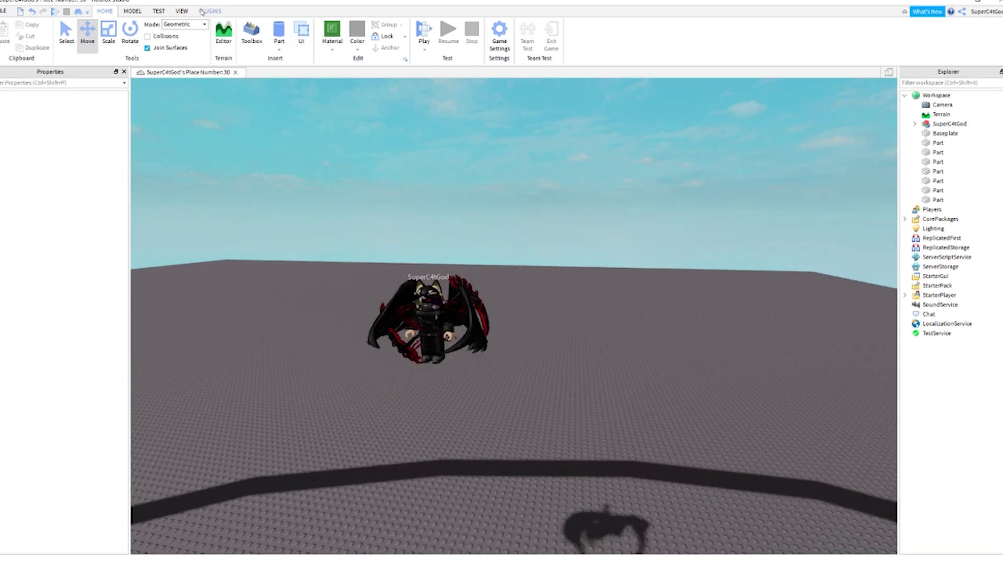
# - Open Weld Edit and rotate the character's leg joint
pyautogui.click(210, 12)
pyautogui.click(725, 41)
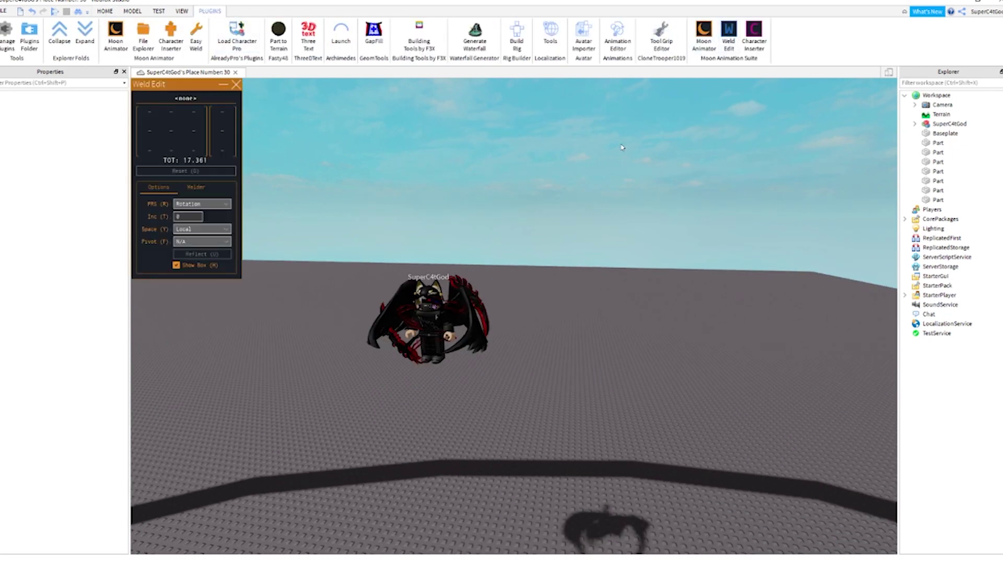
pyautogui.press('w')
pyautogui.moveTo(512, 276); pyautogui.dragTo(514, 277, button='right')
pyautogui.press('s')
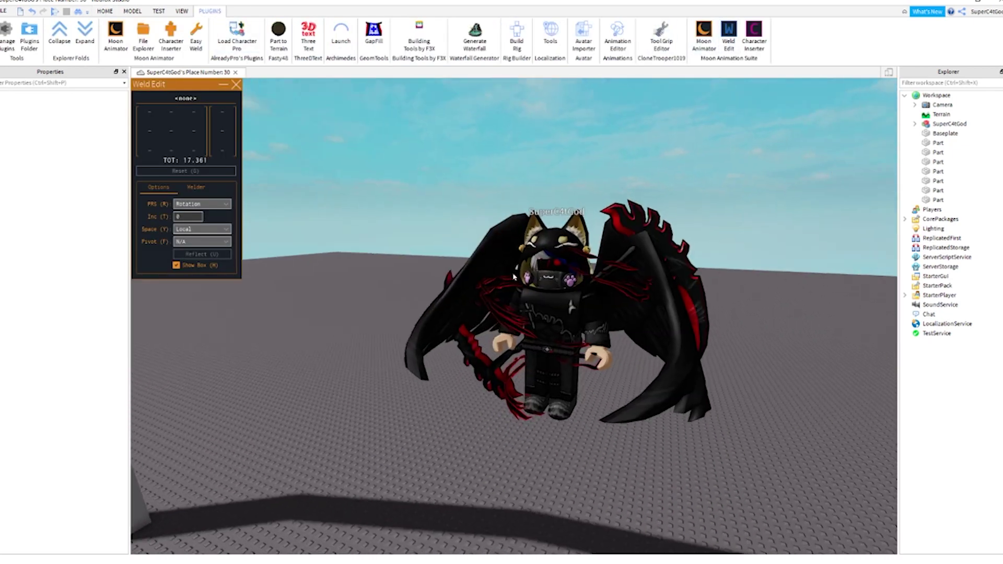
pyautogui.click(563, 403)
pyautogui.moveTo(538, 427); pyautogui.dragTo(537, 454)
# - Rotate the character's large red-edged wing with Weld Edit and deselect it
pyautogui.press('w')
pyautogui.moveTo(538, 454); pyautogui.dragTo(538, 454, button='right')
pyautogui.click(694, 314)
pyautogui.moveTo(709, 297); pyautogui.dragTo(679, 350)
pyautogui.click(793, 440)
# - Rotate the character's Waist joint by about -20.3 degrees with Weld Edit
pyautogui.moveTo(793, 440); pyautogui.dragTo(793, 440, button='right')
pyautogui.press('s')
pyautogui.press('w')
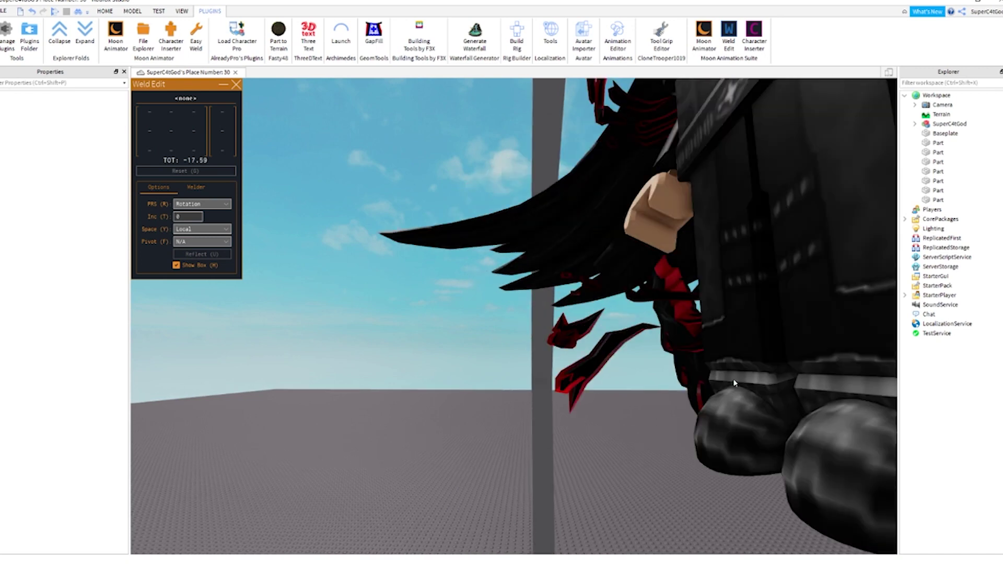
pyautogui.scroll(-5, 734, 383)
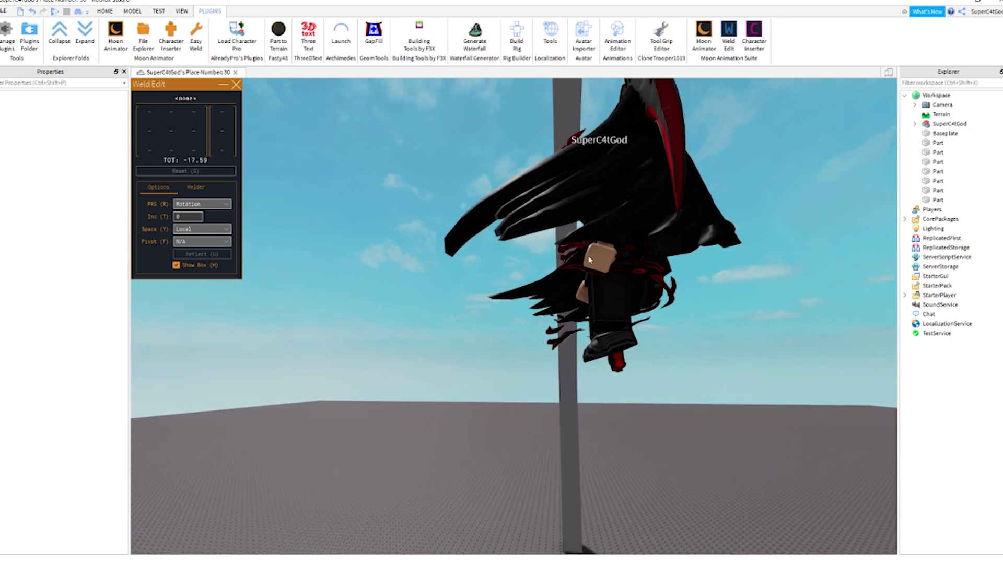
pyautogui.moveTo(590, 260); pyautogui.dragTo(598, 259, button='right')
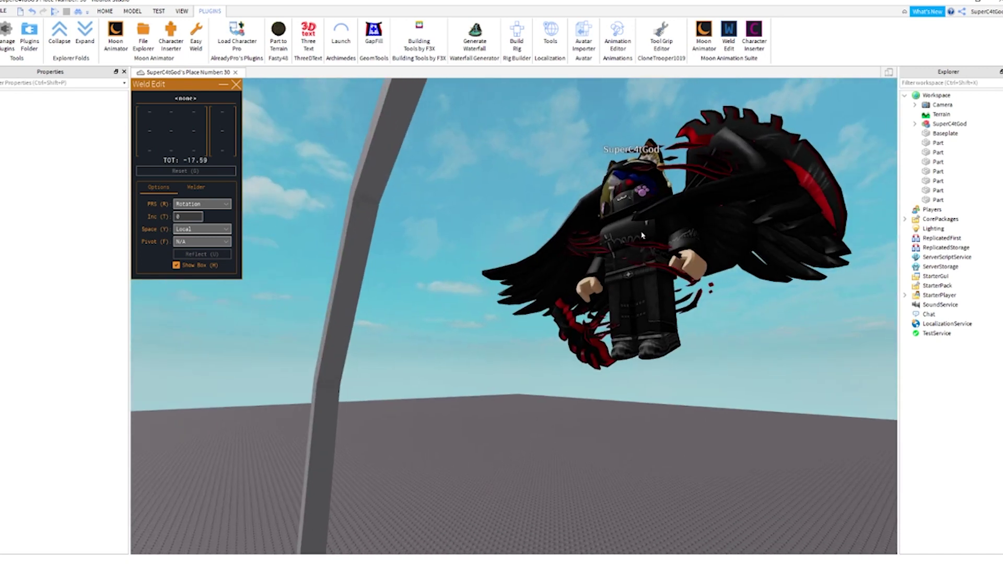
pyautogui.click(640, 231)
pyautogui.moveTo(586, 247); pyautogui.dragTo(572, 269)
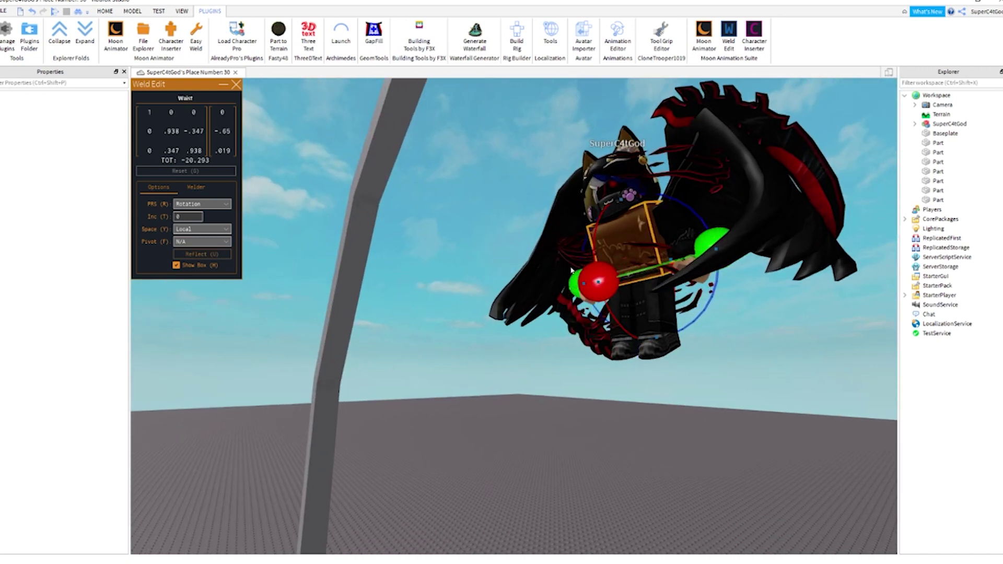
# - Rotate the character's Neck joint with Weld Edit and deselect it
pyautogui.click(609, 171)
pyautogui.click(610, 198)
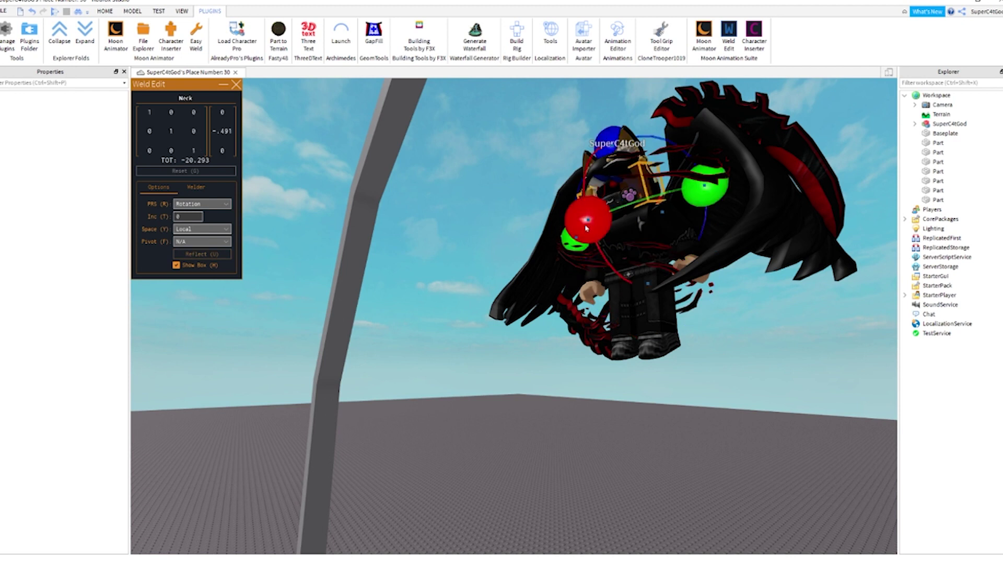
pyautogui.moveTo(587, 221)
pyautogui.mouseDown()
pyautogui.moveTo(586, 243)
pyautogui.moveTo(587, 213)
pyautogui.moveTo(586, 221)
pyautogui.mouseUp()
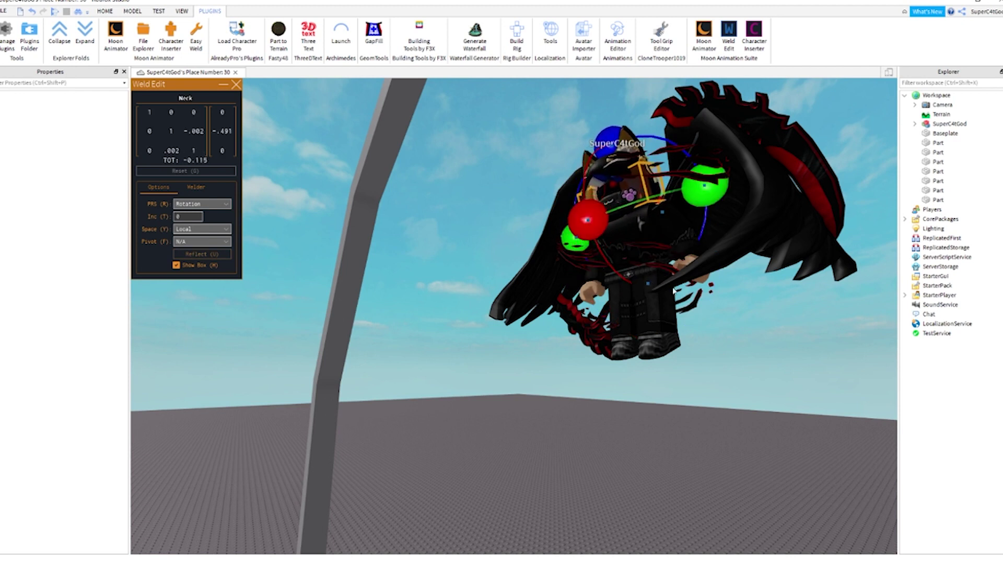
pyautogui.click(759, 353)
# - Adjust the rotation of the character's arm joints with Weld Edit, including LeftShoulder, clear the selection and close the plugin
pyautogui.click(674, 220)
pyautogui.moveTo(688, 311); pyautogui.dragTo(707, 313)
pyautogui.click(673, 210)
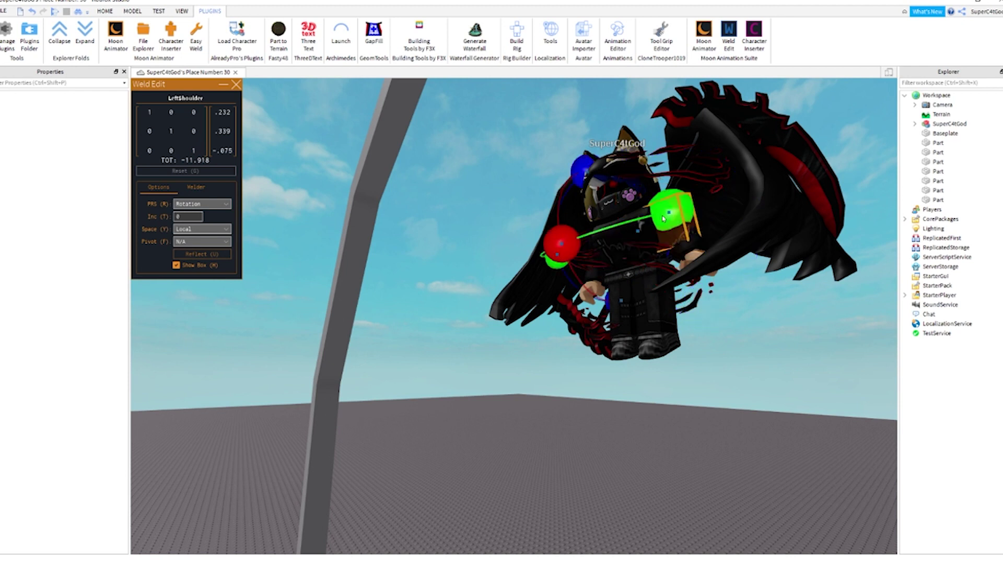
pyautogui.click(620, 231)
pyautogui.click(625, 272)
pyautogui.moveTo(598, 263)
pyautogui.mouseDown()
pyautogui.moveTo(586, 295)
pyautogui.moveTo(583, 269)
pyautogui.mouseUp()
pyautogui.click(689, 343)
pyautogui.click(652, 294)
pyautogui.click(730, 417)
pyautogui.moveTo(730, 417); pyautogui.dragTo(706, 402, button='right')
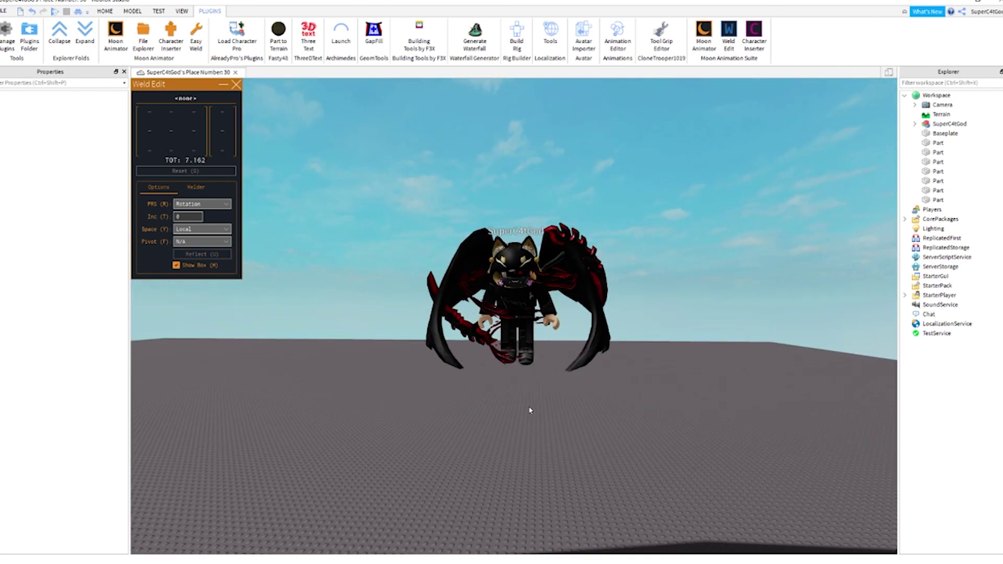
pyautogui.scroll(-2, 530, 411)
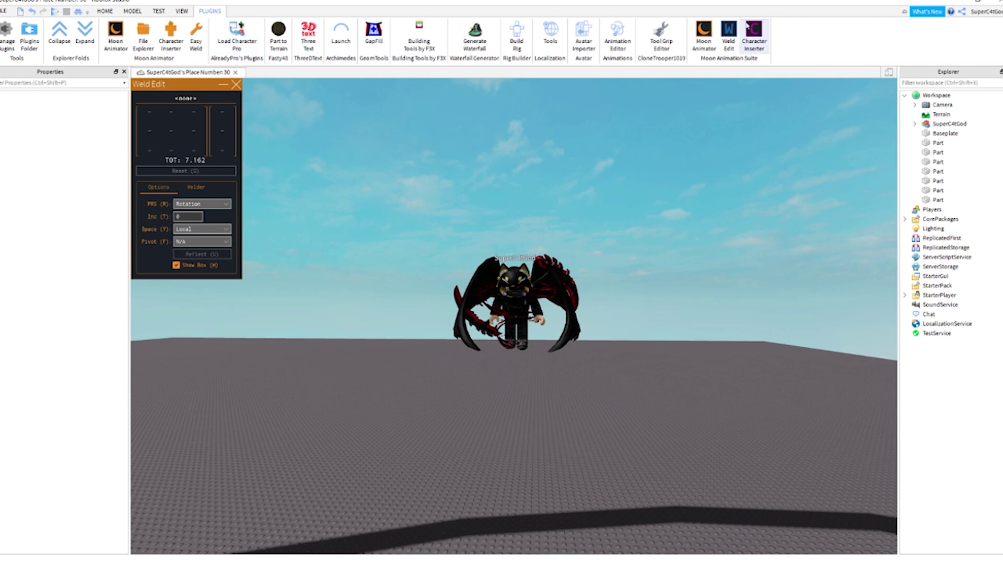
pyautogui.click(729, 32)
pyautogui.click(504, 282)
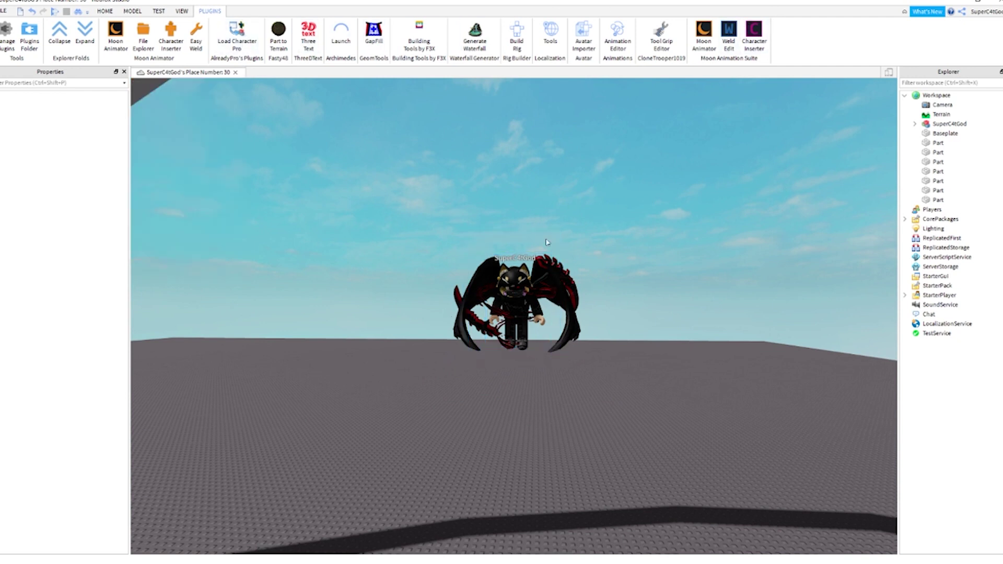
# - Expand the character model and rename its Head part as "[awflawjfiajwf"
pyautogui.click(914, 126)
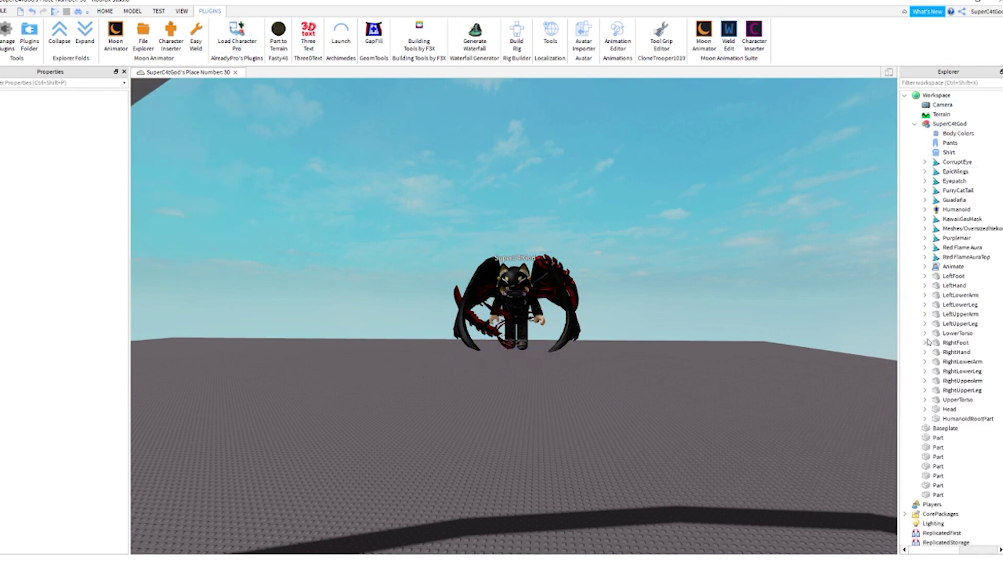
pyautogui.click(940, 409)
pyautogui.click(79, 230)
pyautogui.write('[awflaw')
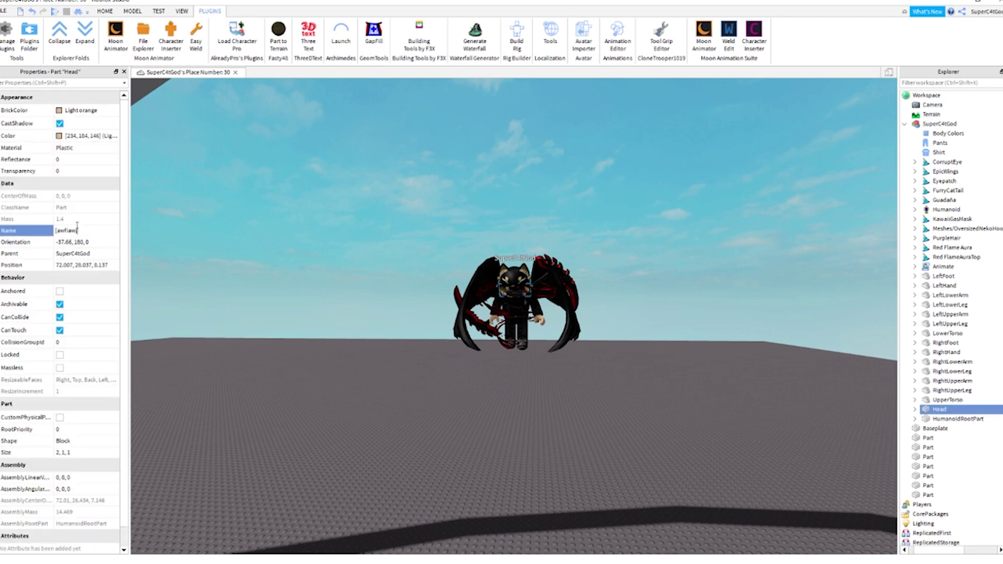
pyautogui.write('jfiajwf')
pyautogui.press('Return')
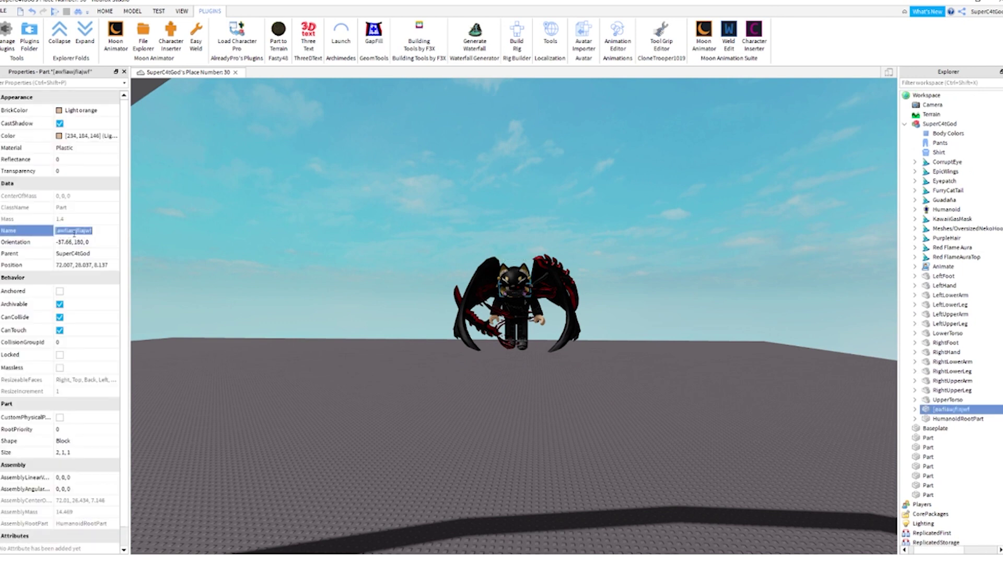
# - Rename the character's head part back to "Head", deselect it and collapse the character model
pyautogui.write('ead')
pyautogui.press('Return')
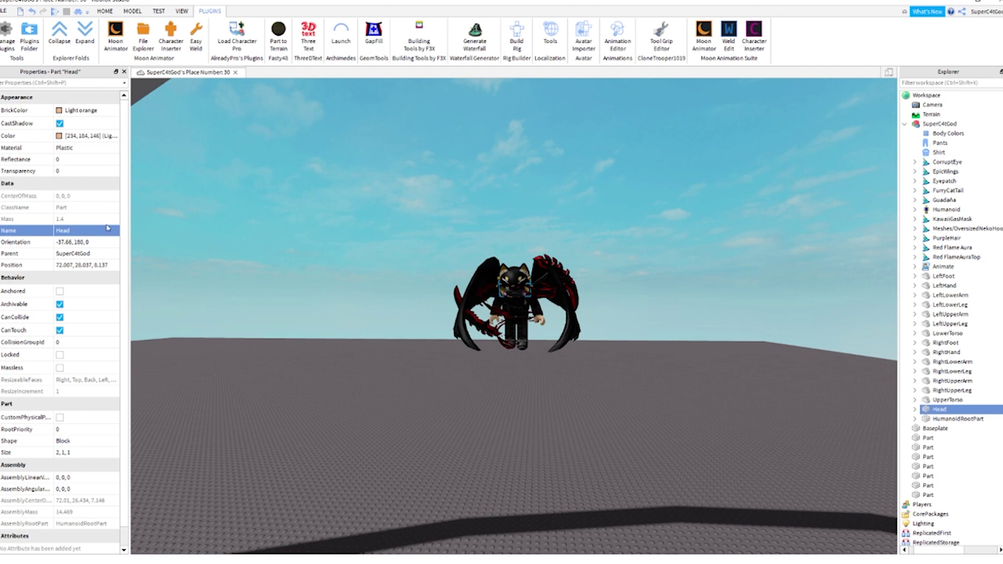
pyautogui.click(528, 245)
pyautogui.click(915, 124)
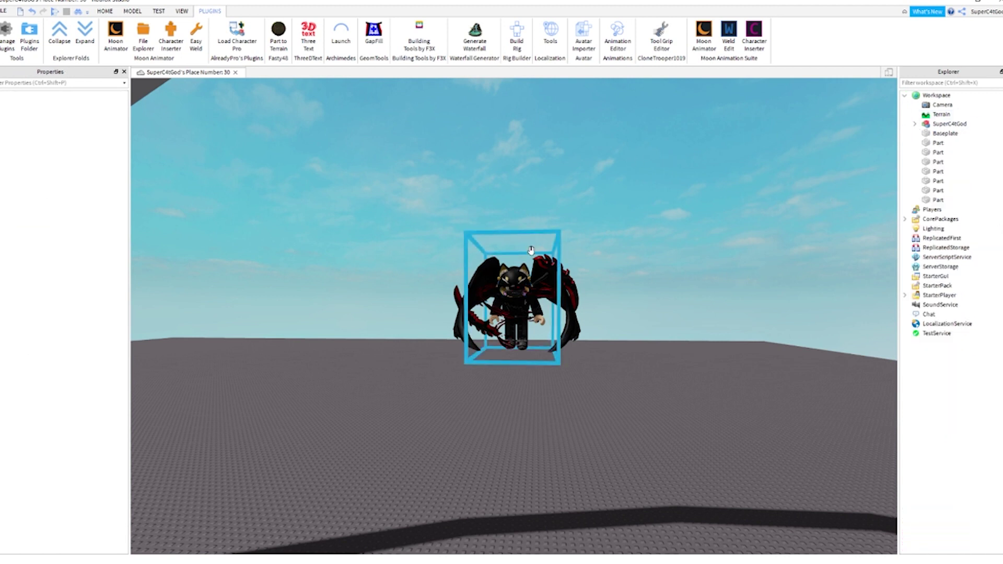
# - Examine the posed, floating character and the arch around it from near and far
pyautogui.moveTo(530, 249); pyautogui.dragTo(533, 252, button='right')
pyautogui.scroll(3, 534, 252)
pyautogui.scroll(-8, 535, 253)
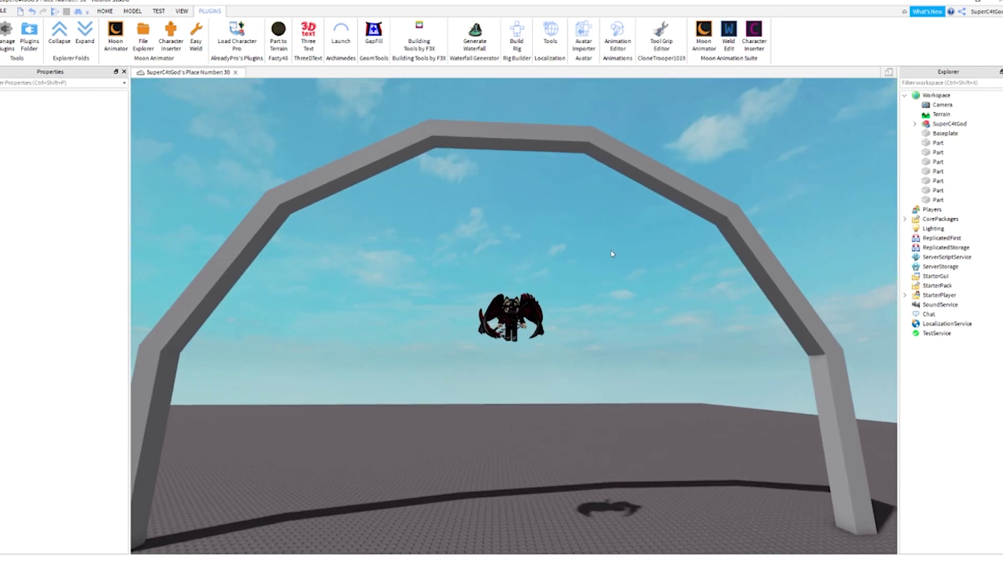
pyautogui.scroll(-1, 613, 254)
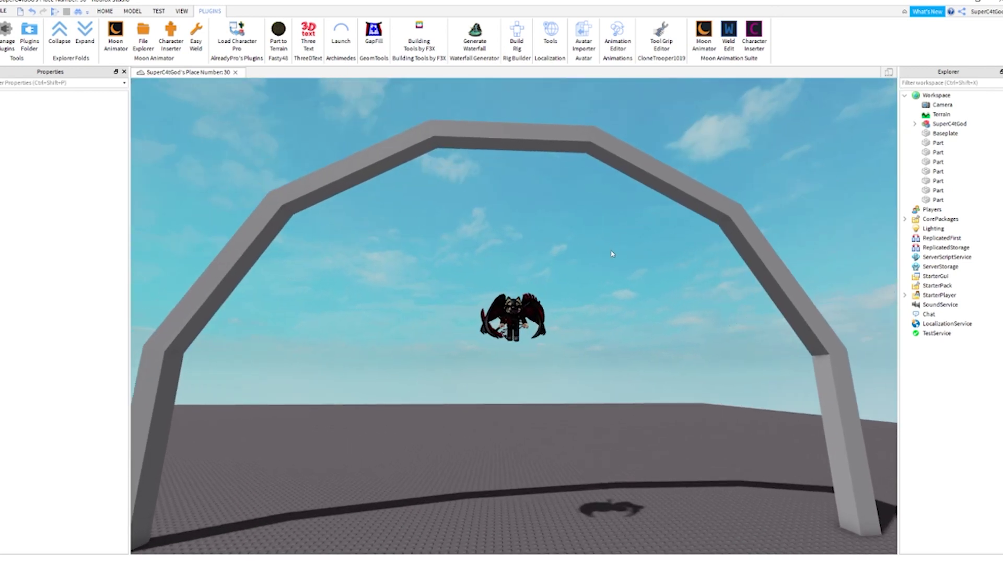
pyautogui.scroll(3, 612, 254)
pyautogui.moveTo(613, 254); pyautogui.dragTo(613, 256, button='right')
pyautogui.scroll(-3, 612, 254)
pyautogui.scroll(3, 613, 256)
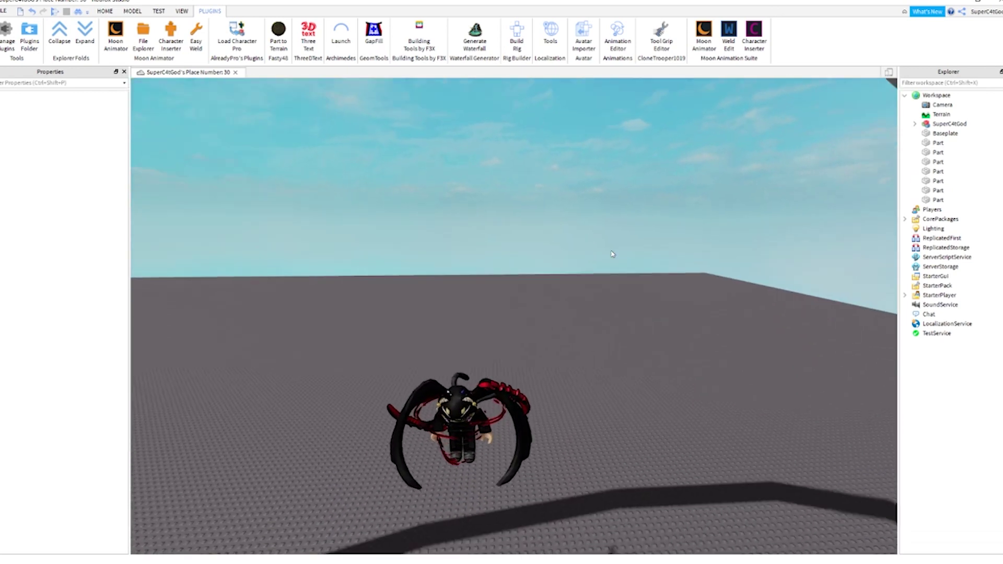
pyautogui.press('q')
# - Insert a cylinder part on the baseplate below the character
pyautogui.click(114, 13)
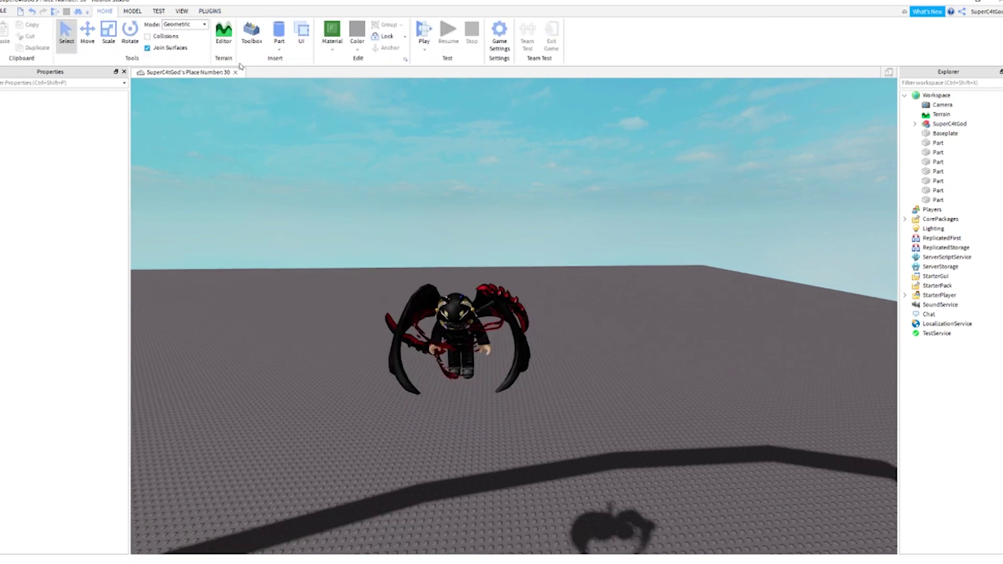
pyautogui.scroll(5, 278, 81)
pyautogui.click(281, 40)
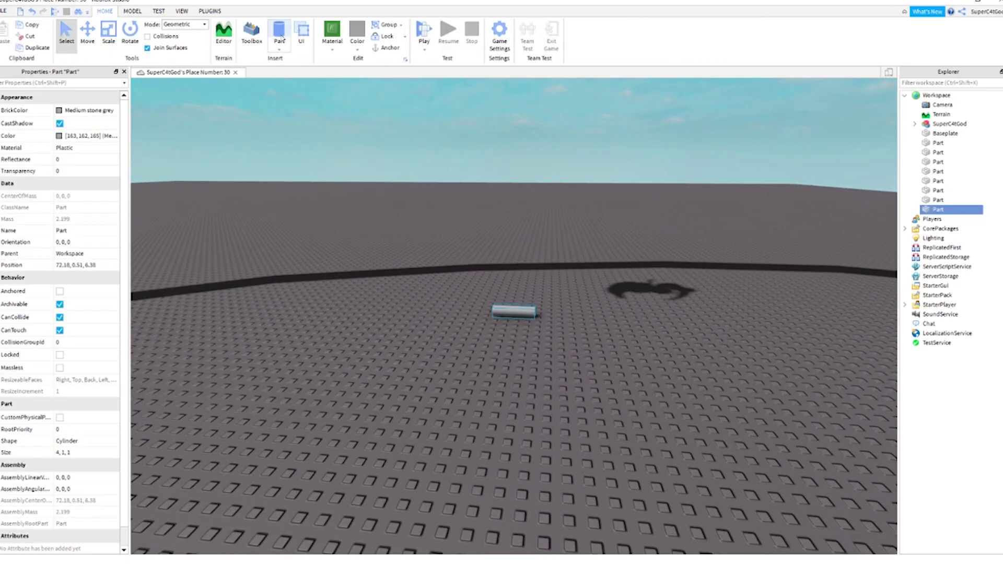
pyautogui.scroll(5, 392, 197)
# - Scale the cylinder into a disc about 1.1 × 2.8 × 2.8 studs and raise it to about Y 6.1
pyautogui.click(108, 42)
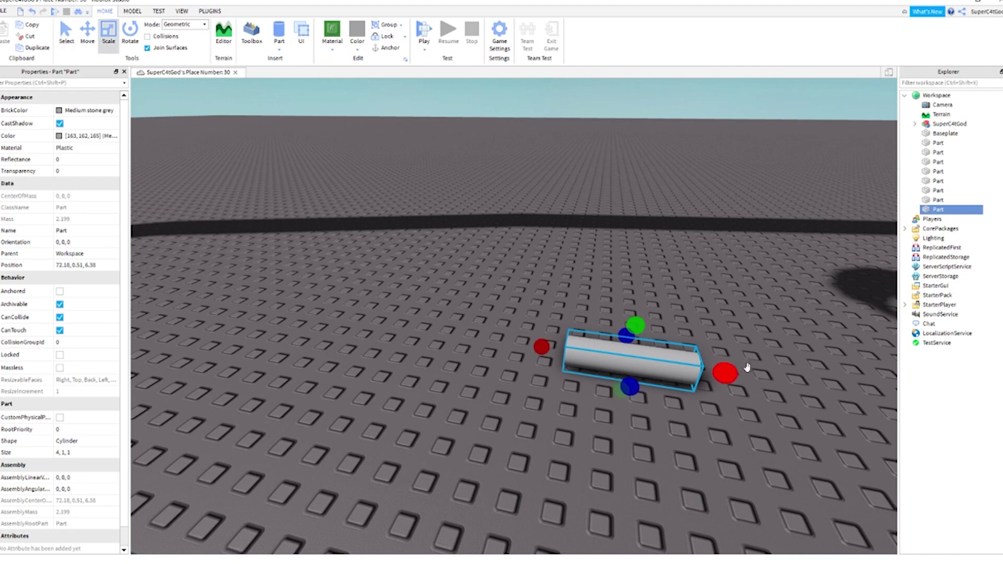
pyautogui.moveTo(729, 371); pyautogui.dragTo(667, 361)
pyautogui.scroll(-3, 622, 350)
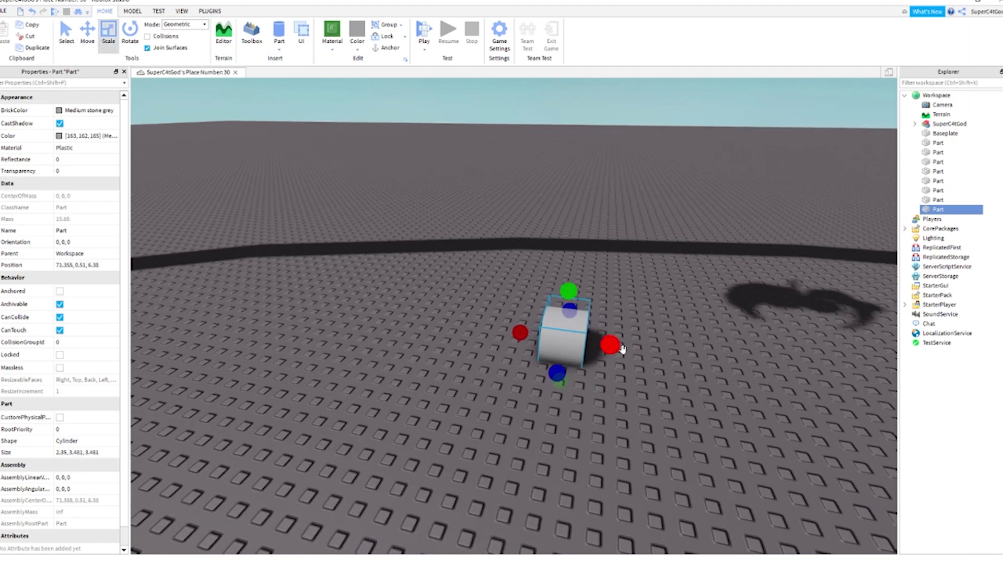
pyautogui.moveTo(605, 346); pyautogui.dragTo(590, 342)
pyautogui.keyDown('shift'); pyautogui.moveTo(565, 292); pyautogui.dragTo(565, 306); pyautogui.keyUp('shift')
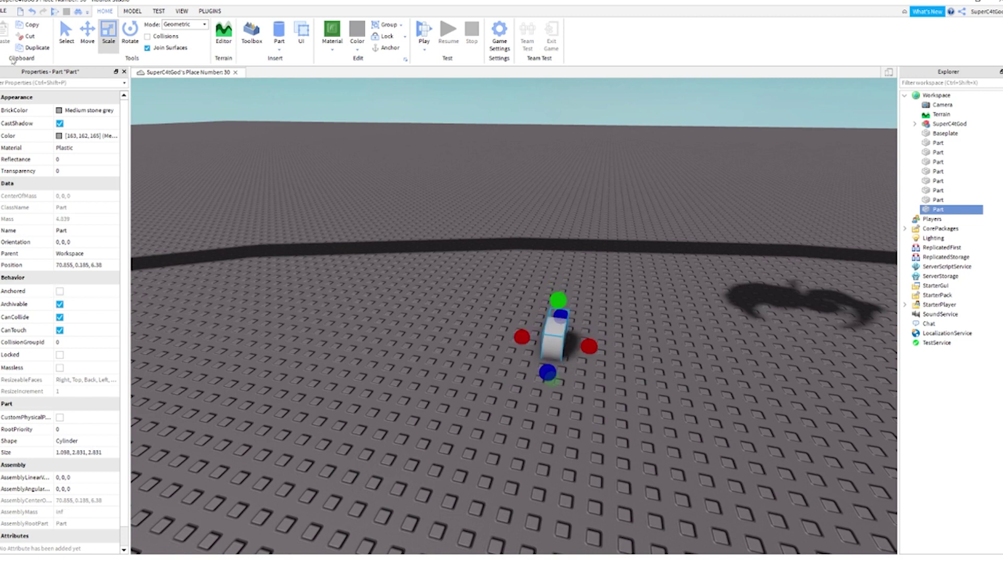
pyautogui.click(85, 37)
pyautogui.moveTo(560, 266); pyautogui.dragTo(574, 160)
# - Try enlarging the disc's height and width to about 6.4 × 6.3 studs, and undo the resizing
pyautogui.click(108, 33)
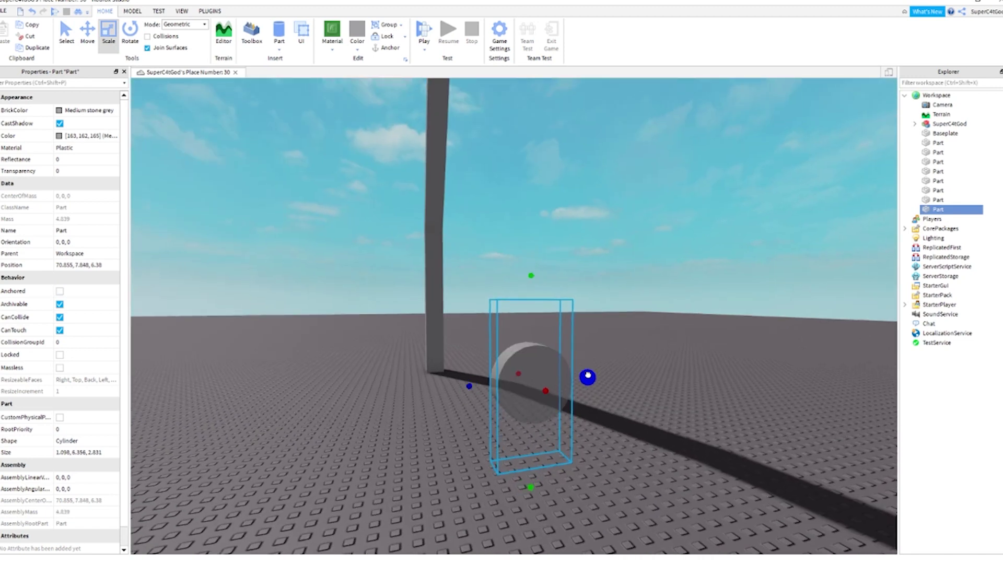
pyautogui.moveTo(587, 374); pyautogui.dragTo(653, 365)
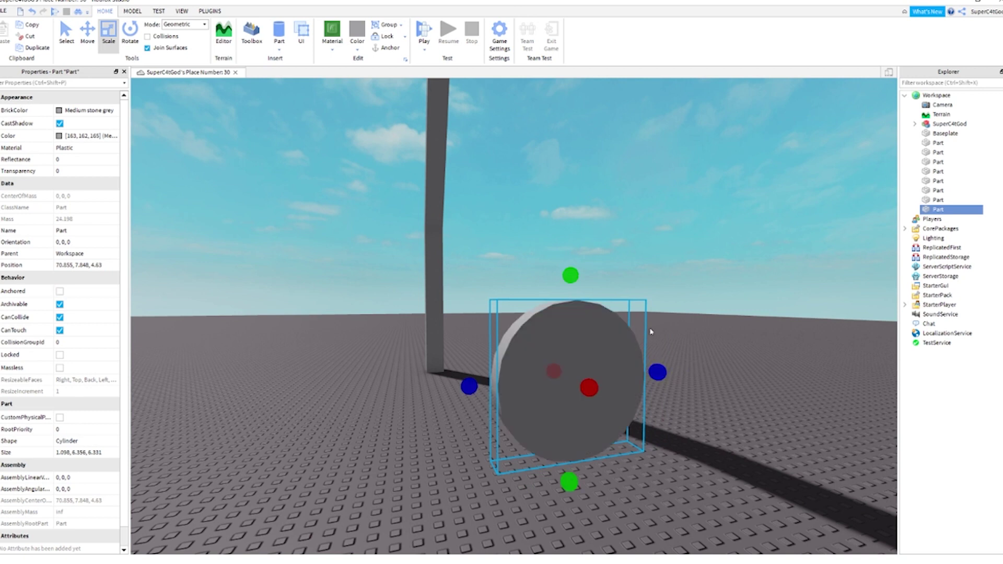
pyautogui.hotkey('ctrl', 'z')
pyautogui.hotkey('ctrl', 'z')
pyautogui.hotkey('ctrl', 'z')
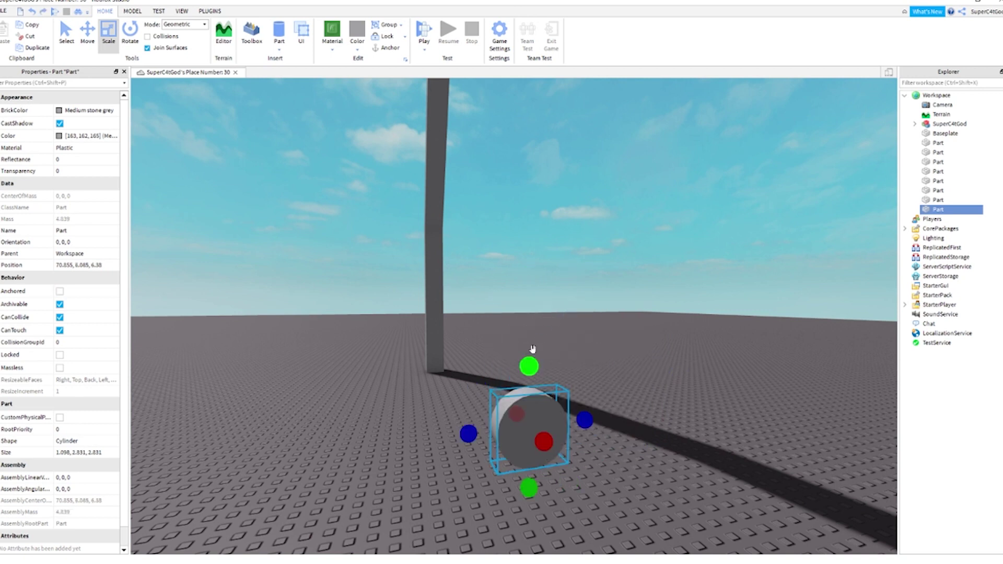
pyautogui.moveTo(529, 364); pyautogui.dragTo(530, 235)
pyautogui.hotkey('ctrl', 'z')
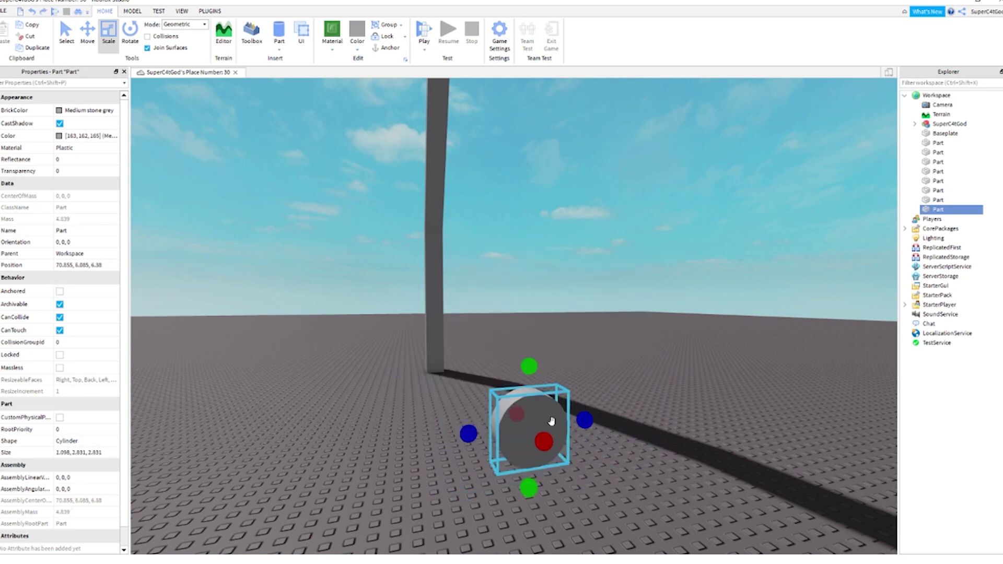
# - Try lengthening the cylinder along its axis and undo the change
pyautogui.moveTo(543, 442); pyautogui.dragTo(565, 464)
pyautogui.moveTo(565, 464); pyautogui.dragTo(536, 451, button='right')
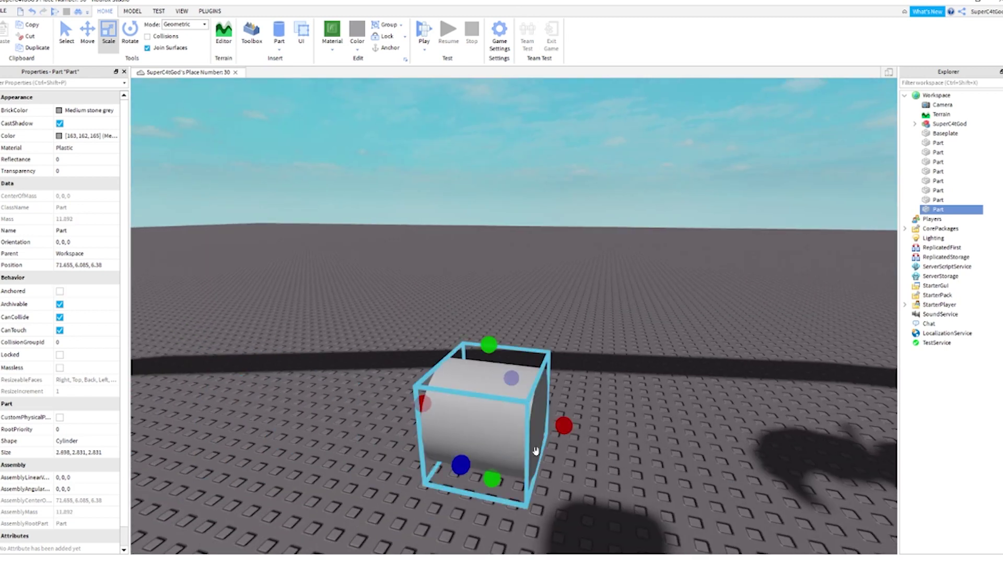
pyautogui.moveTo(557, 400); pyautogui.dragTo(629, 418)
pyautogui.hotkey('ctrl', 'z')
# - Shrink the disc to about 0.97 × 2.57 × 2.57 studs and rotate it 90 degrees about the vertical axis
pyautogui.moveTo(510, 391); pyautogui.dragTo(504, 398)
pyautogui.scroll(-3, 531, 314)
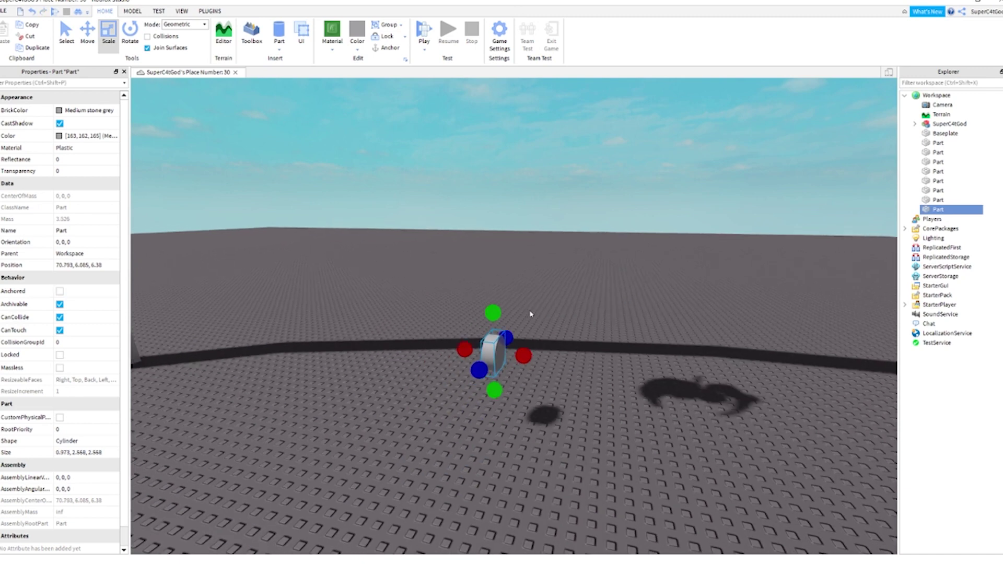
pyautogui.moveTo(531, 314); pyautogui.dragTo(504, 277, button='right')
pyautogui.hotkey('ctrl', 'r')
# - Move the disc up to the floating character's torso, at about X 72.0 and Y 27.1
pyautogui.click(87, 32)
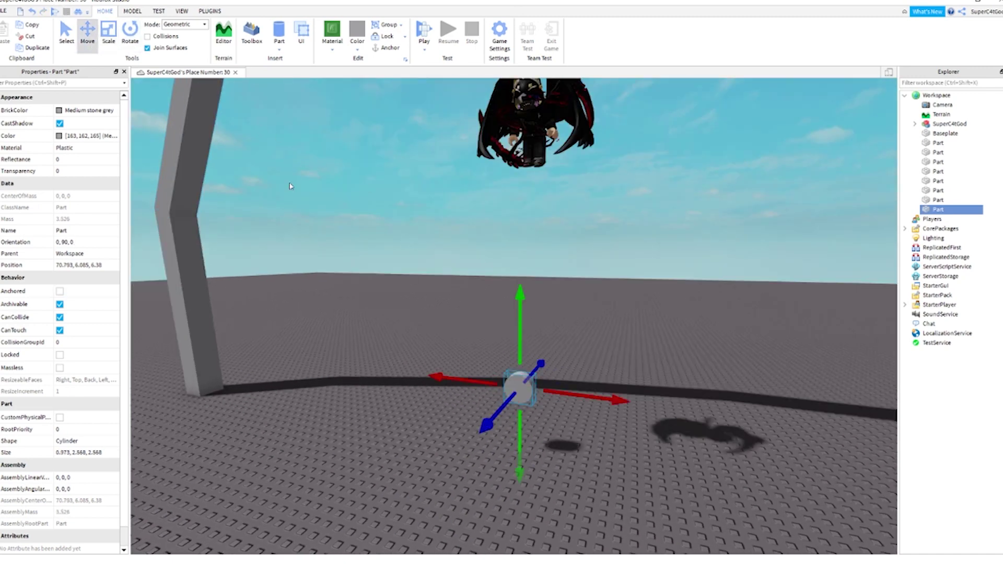
pyautogui.moveTo(522, 354); pyautogui.dragTo(523, 116)
pyautogui.moveTo(522, 116); pyautogui.dragTo(540, 197, button='right')
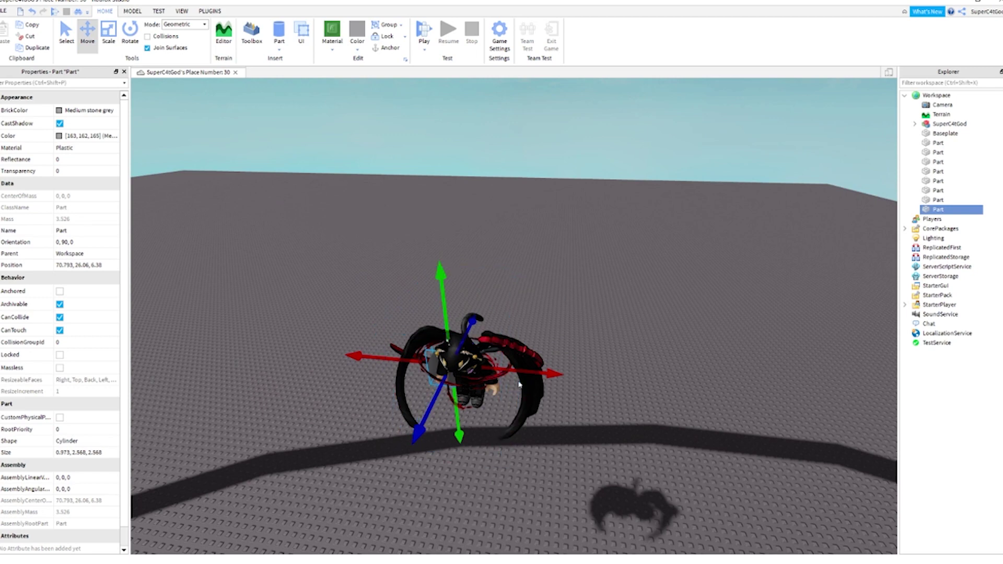
pyautogui.moveTo(532, 372); pyautogui.dragTo(540, 371)
pyautogui.press('w')
pyautogui.moveTo(540, 371); pyautogui.dragTo(538, 369, button='right')
pyautogui.moveTo(425, 336); pyautogui.dragTo(425, 298)
# - Scale the disc at the character's back down to about 0.52 × 1.38 × 1.38 studs
pyautogui.click(116, 30)
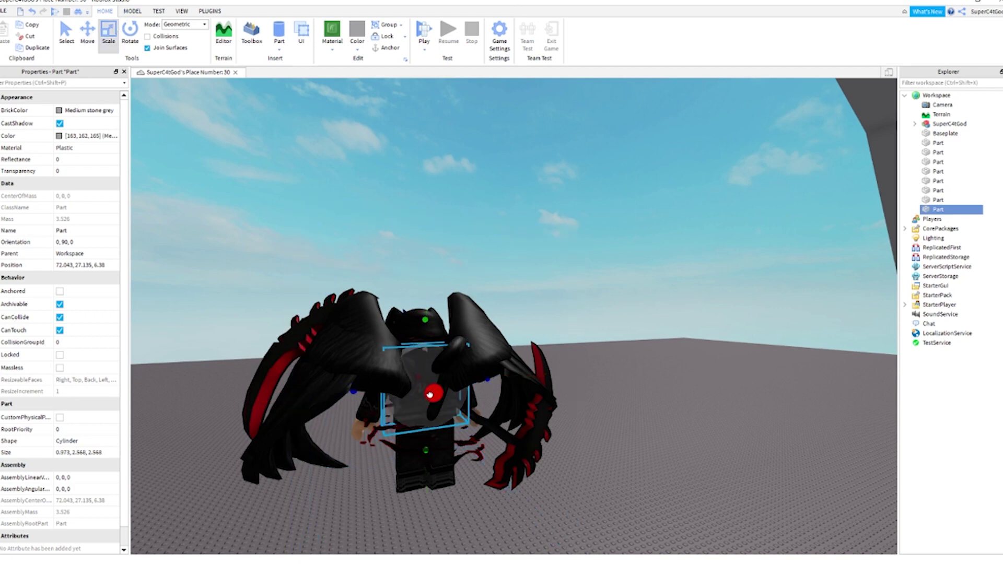
pyautogui.scroll(5, 429, 391)
pyautogui.moveTo(429, 391); pyautogui.dragTo(433, 392, button='right')
pyautogui.press('d')
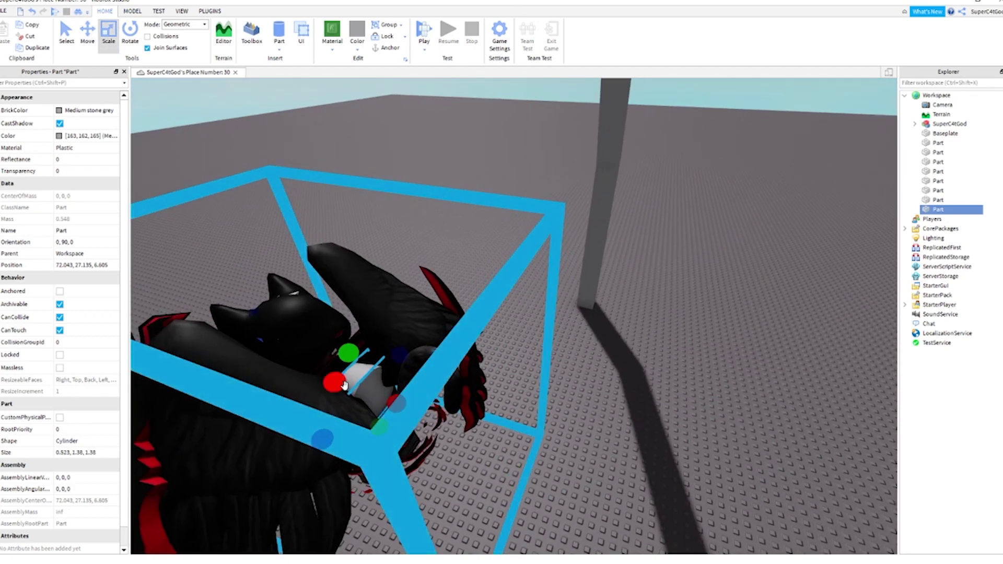
# - Shift the small disc along its axis to about Z 7.1, behind the character's back
pyautogui.moveTo(321, 381); pyautogui.dragTo(322, 383)
pyautogui.press('a')
pyautogui.moveTo(322, 382); pyautogui.dragTo(321, 381, button='right')
pyautogui.press('q')
pyautogui.moveTo(552, 417); pyautogui.dragTo(529, 417)
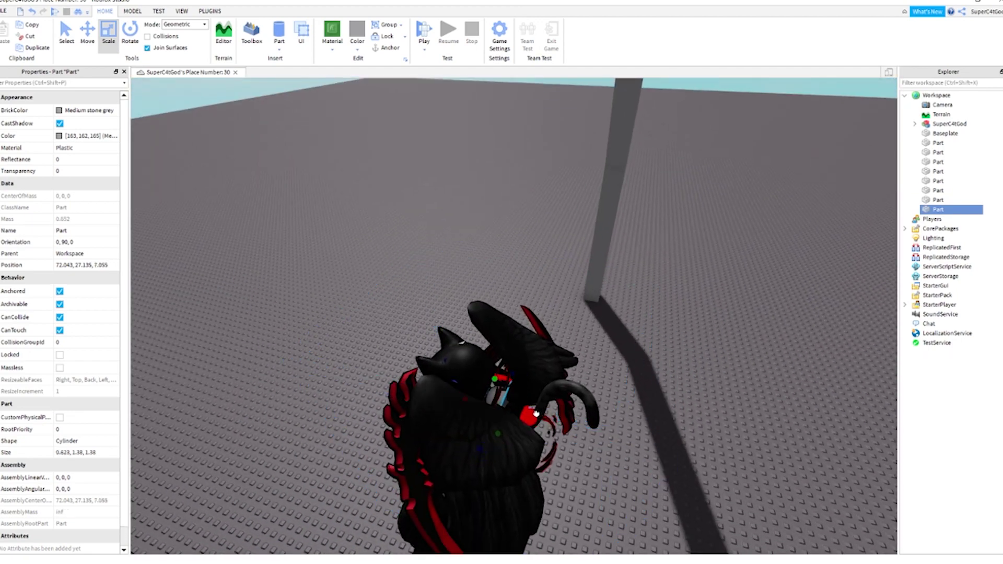
# - Launch the Archimedes plugin with the small disc selected
pyautogui.click(202, 10)
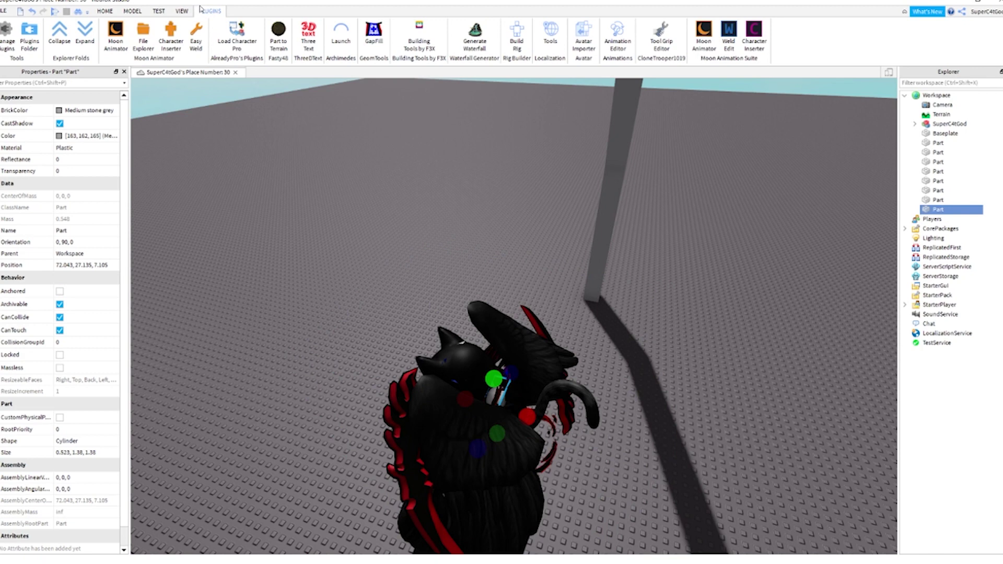
pyautogui.click(340, 36)
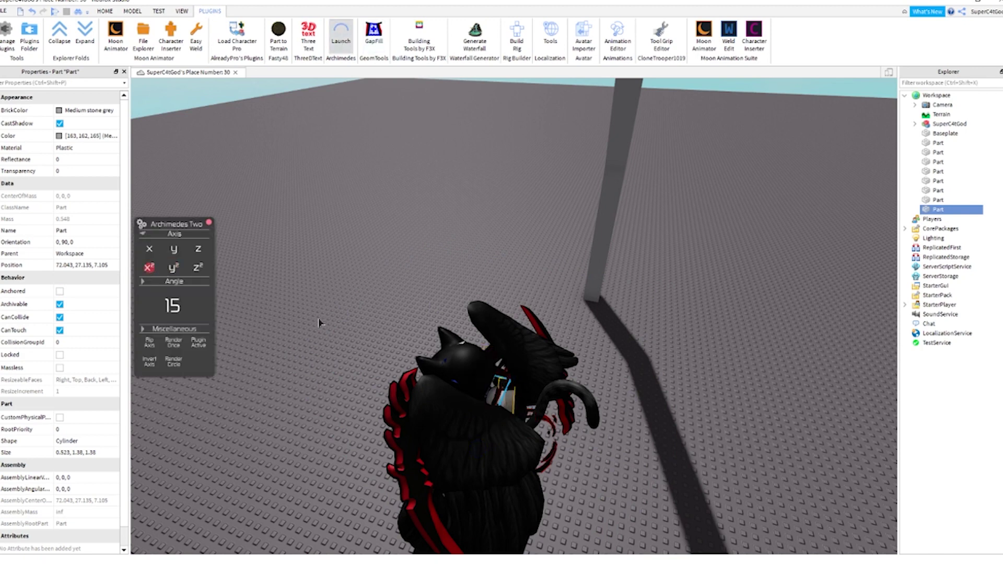